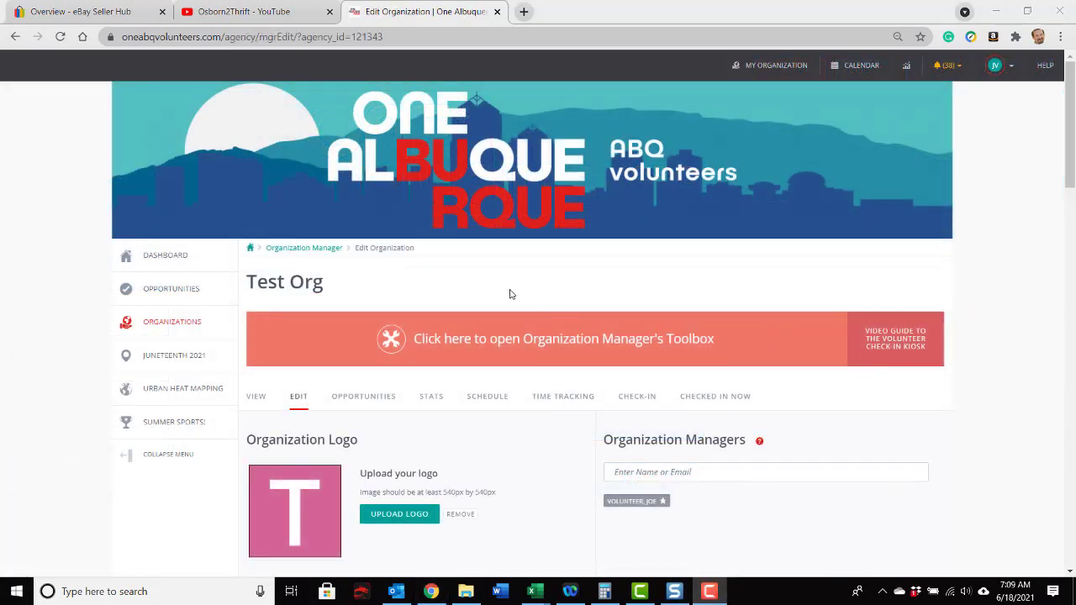
# Step: Review the Test Org edit page from the logo and basic information through location, links, descriptions and photos
pyautogui.scroll(-2, 477, 410)
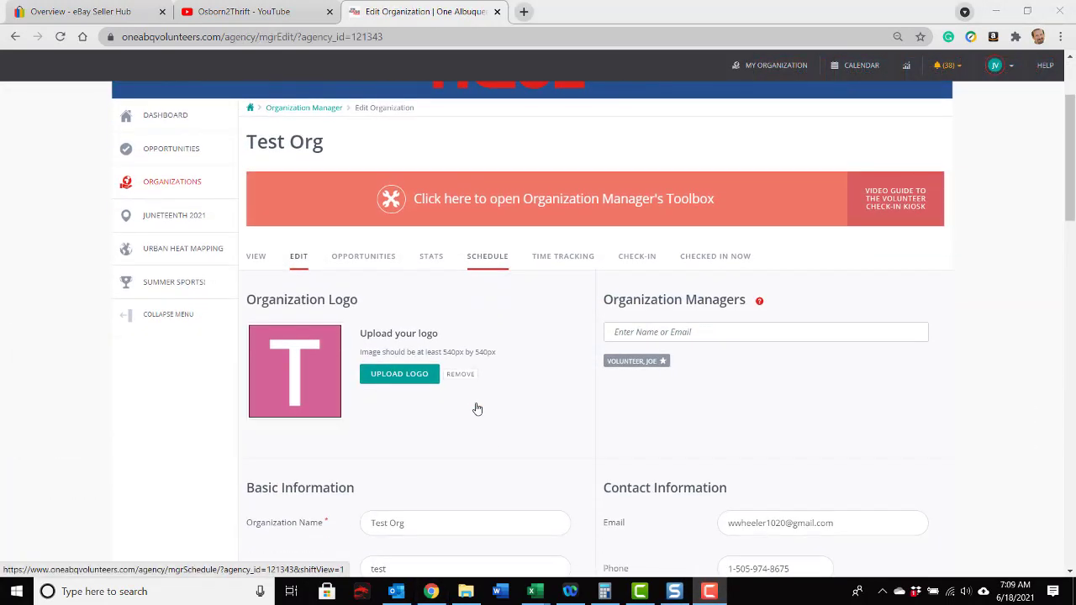
pyautogui.scroll(-1, 477, 410)
pyautogui.scroll(-4, 477, 409)
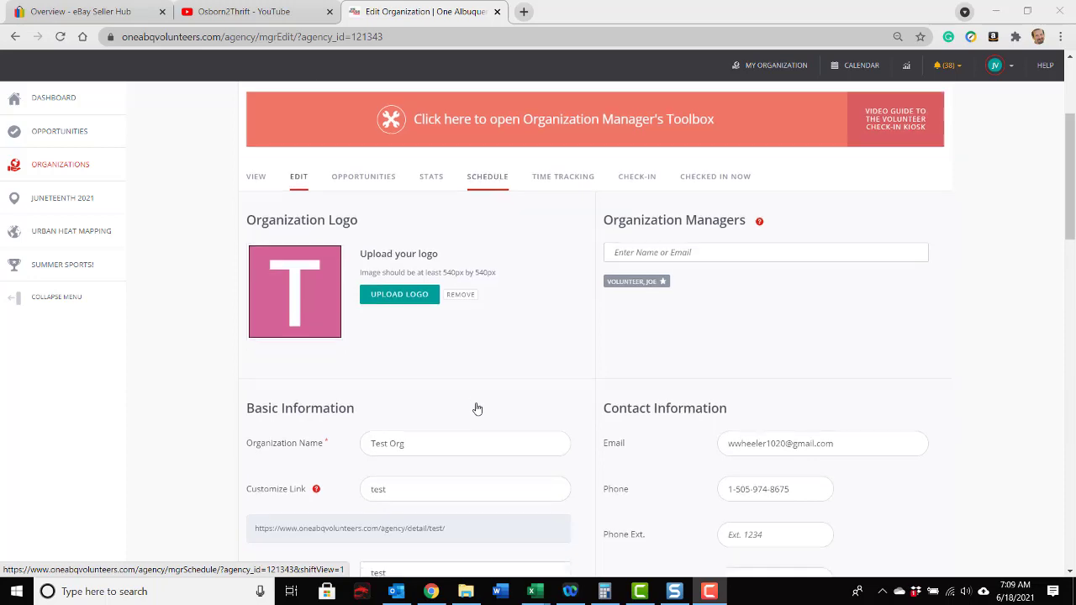
pyautogui.scroll(5, 476, 409)
pyautogui.scroll(-3, 477, 409)
pyautogui.scroll(-4, 477, 410)
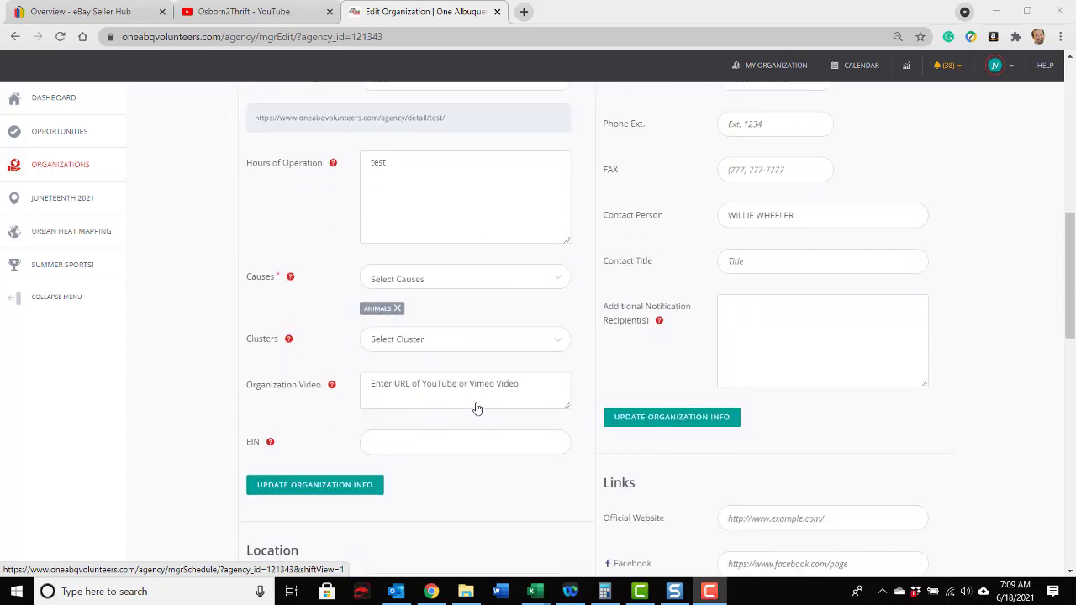
pyautogui.scroll(-3, 477, 409)
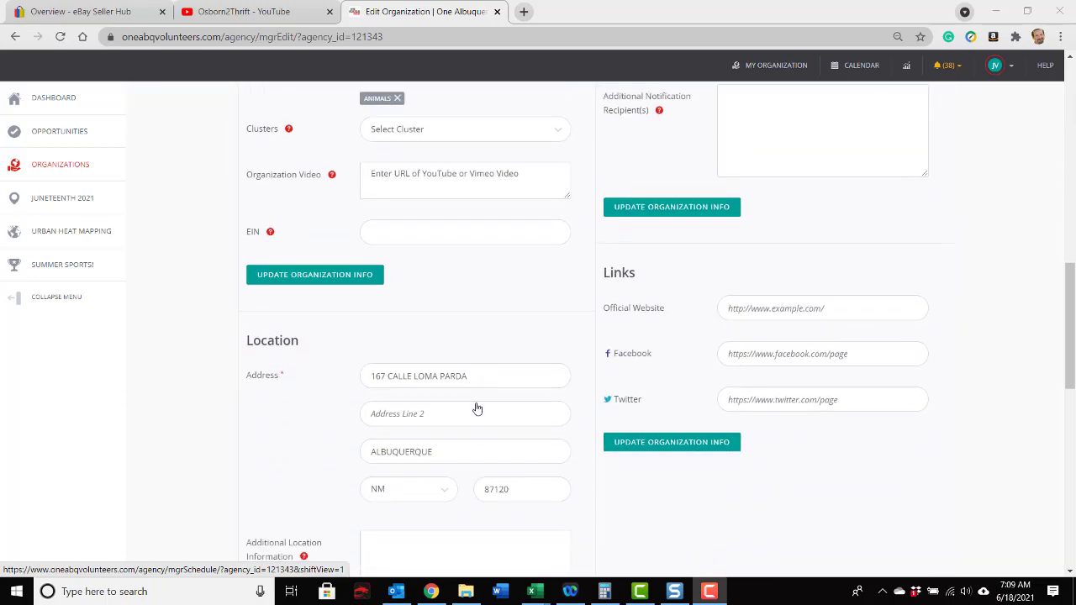
pyautogui.scroll(-2, 477, 409)
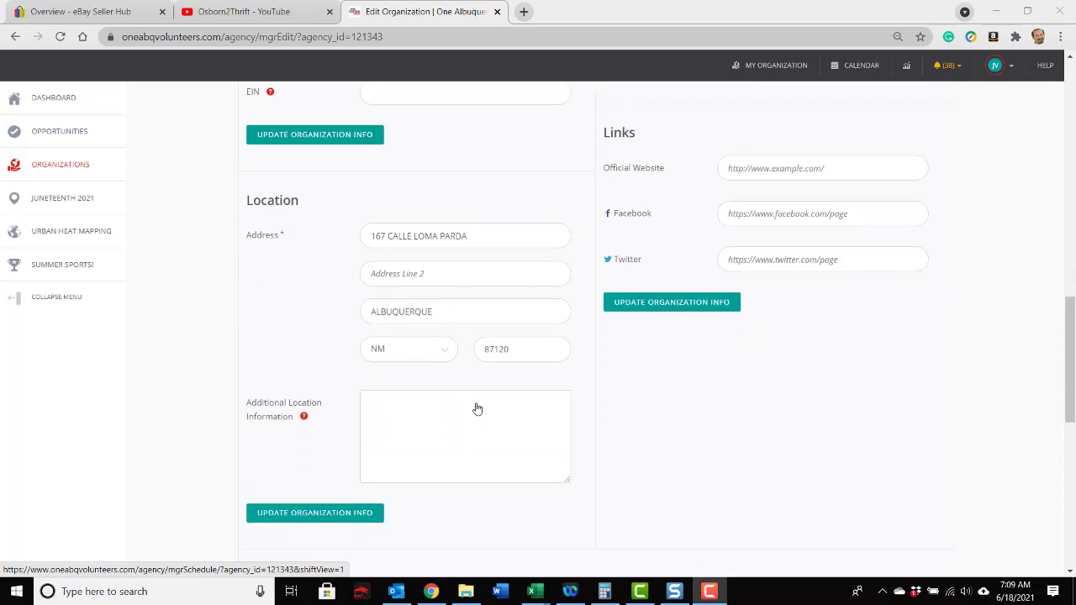
pyautogui.scroll(-6, 476, 410)
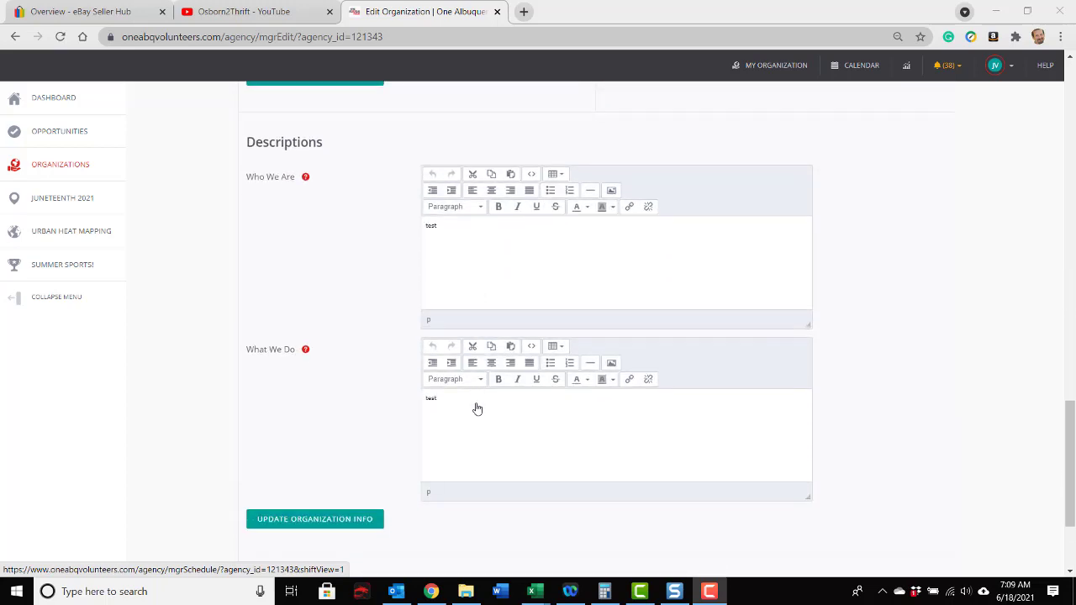
pyautogui.scroll(-3, 477, 409)
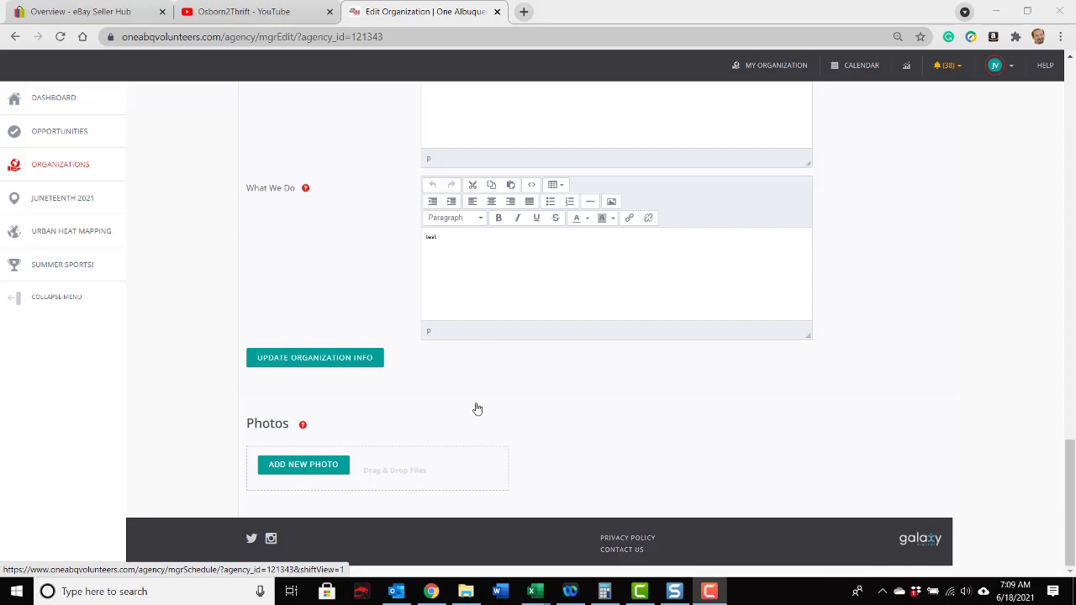
pyautogui.scroll(8, 476, 409)
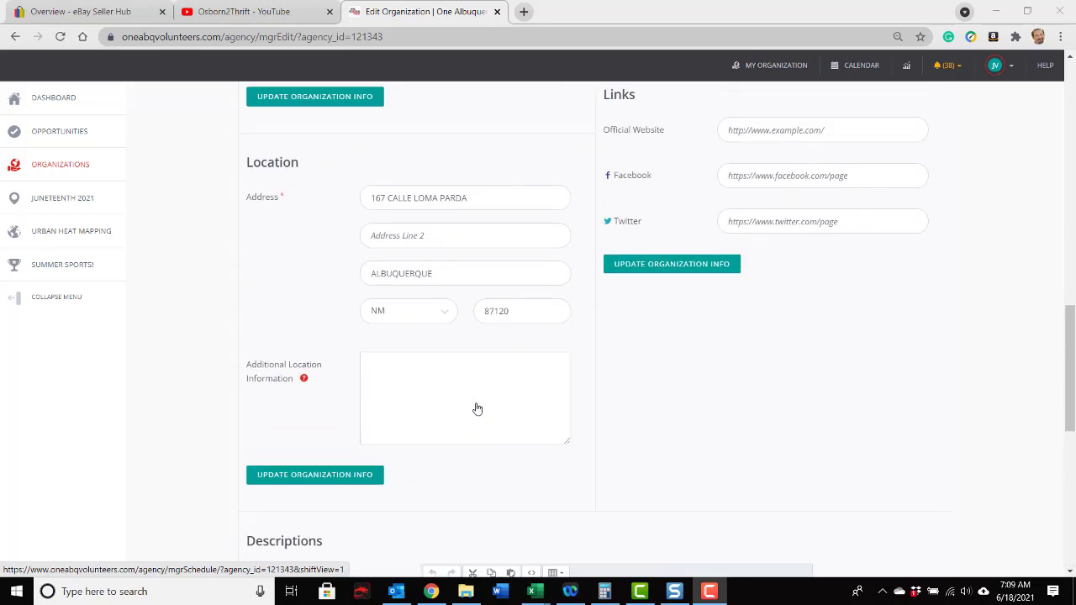
pyautogui.scroll(8, 477, 409)
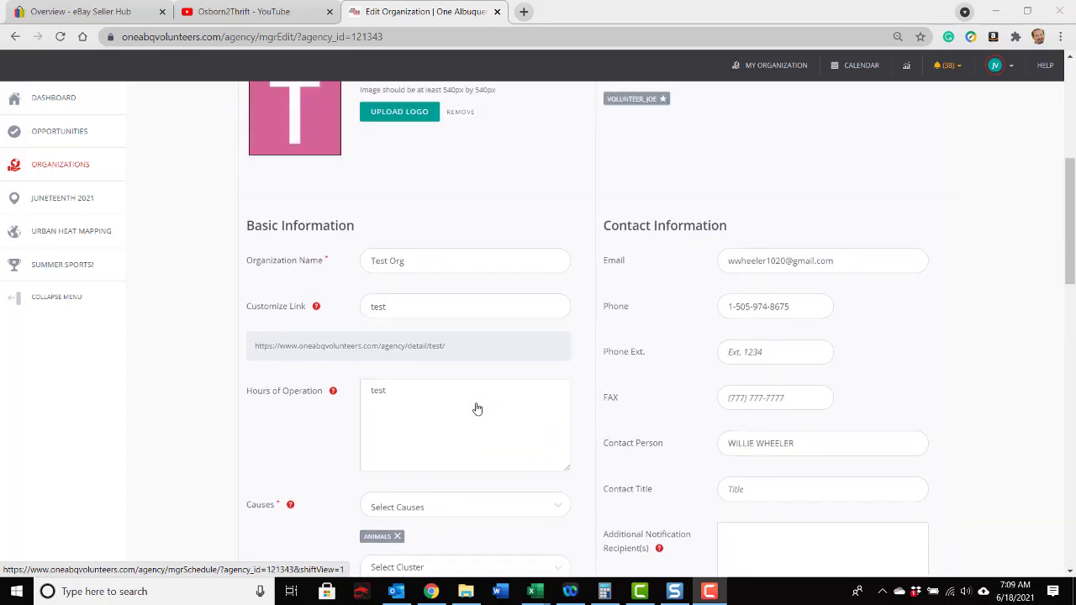
pyautogui.scroll(5, 476, 409)
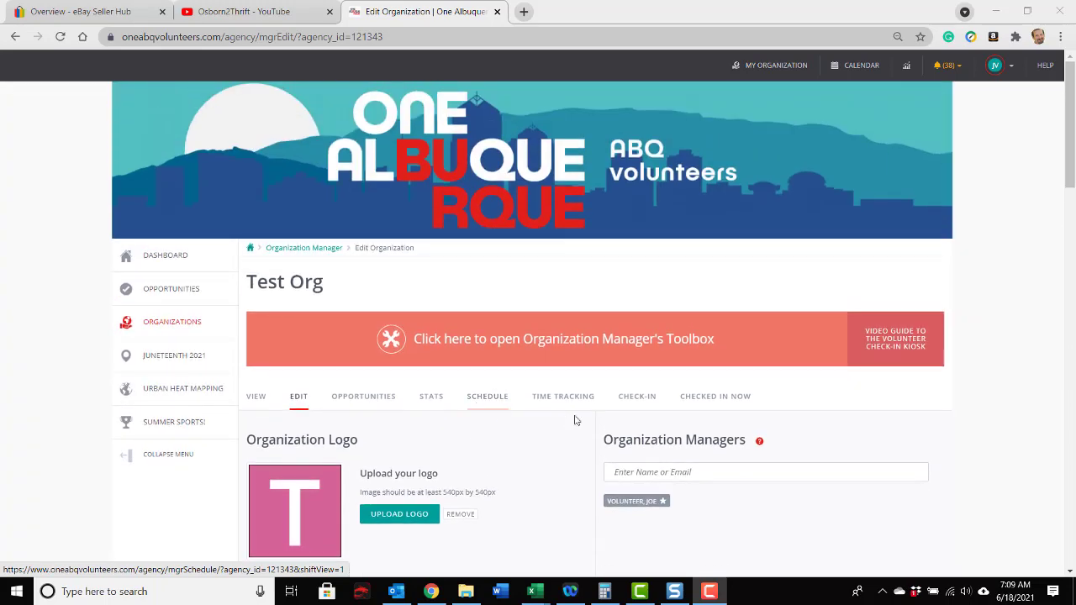
pyautogui.click(711, 593)
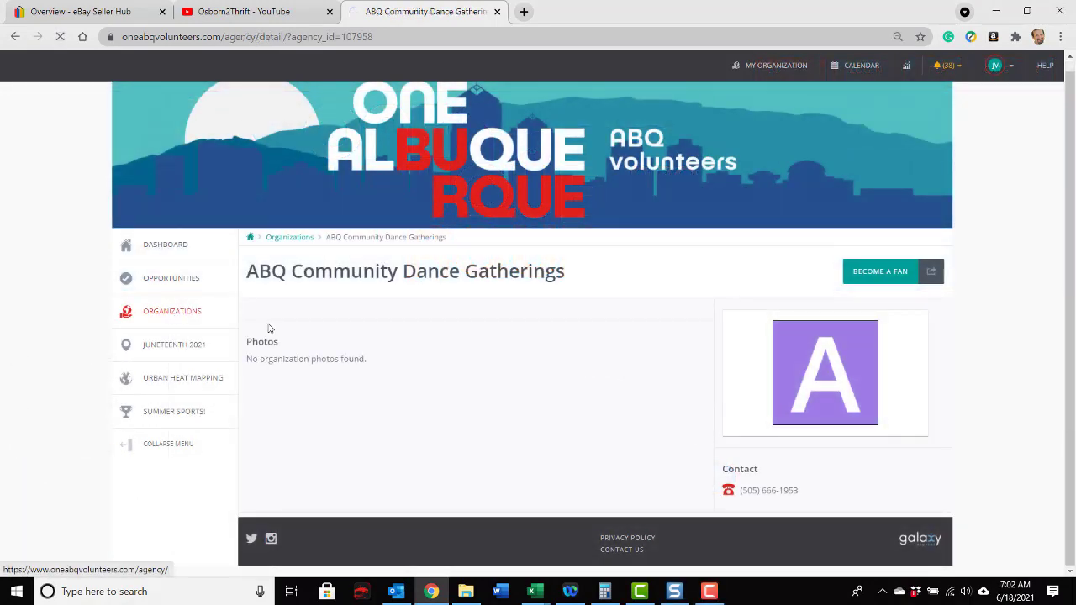
# Step: Browse the Organizations directory and open the Adobe Acres Elementary School profile
pyautogui.click(168, 310)
pyautogui.scroll(-3, 566, 371)
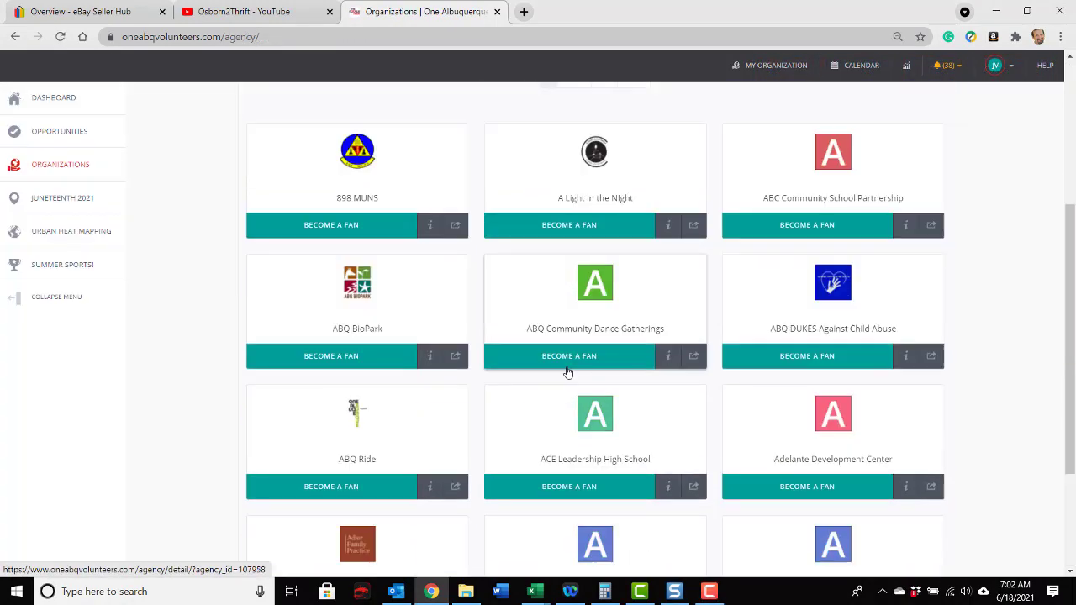
pyautogui.scroll(-2, 566, 371)
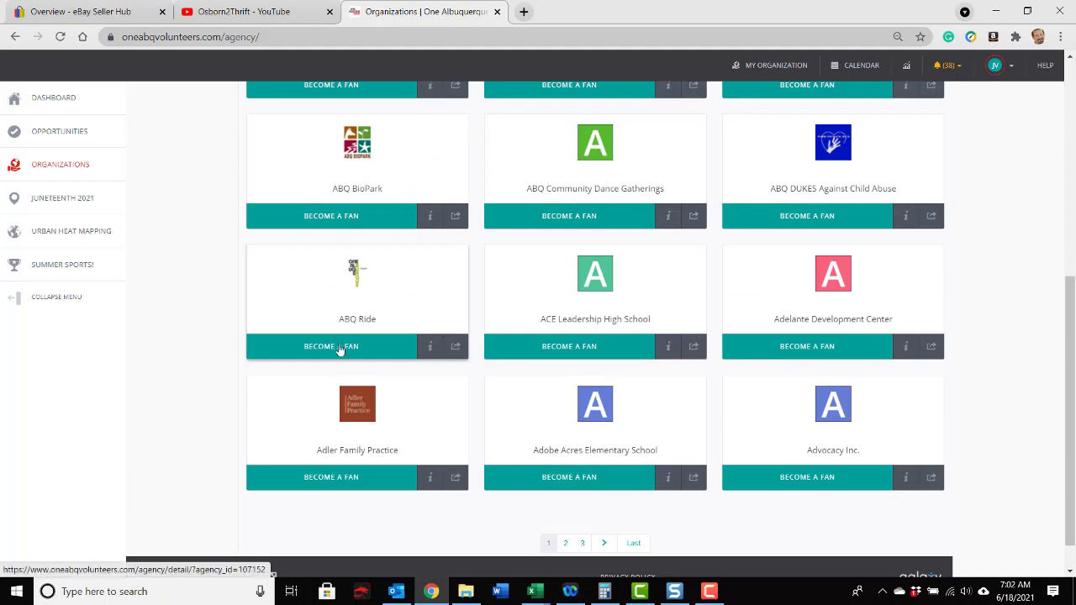
pyautogui.click(599, 418)
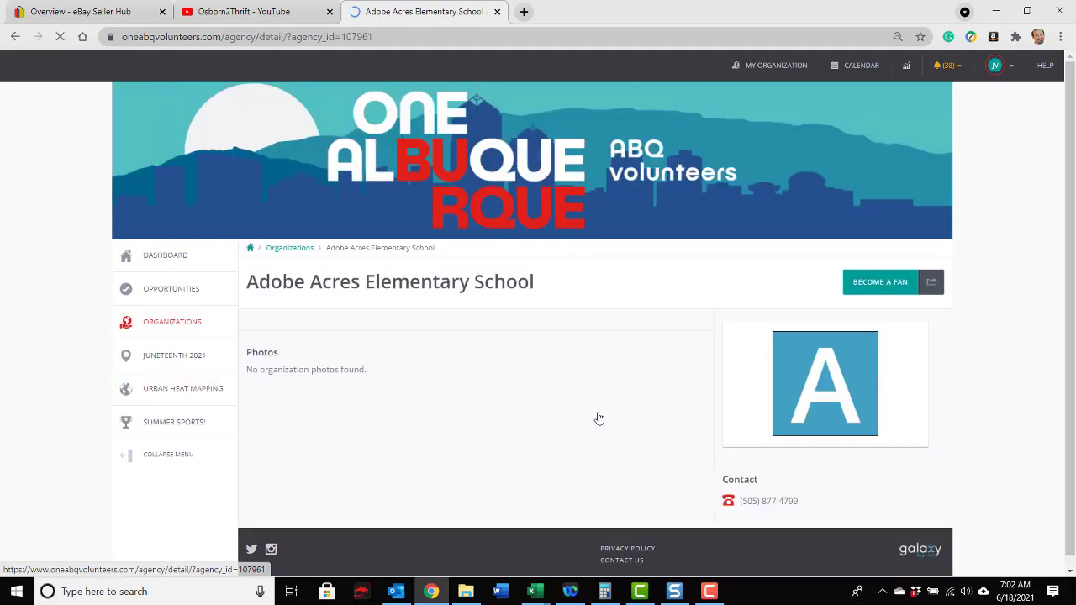
# Step: Return to the Organizations directory and look through the listings on its first and second pages
pyautogui.click(199, 325)
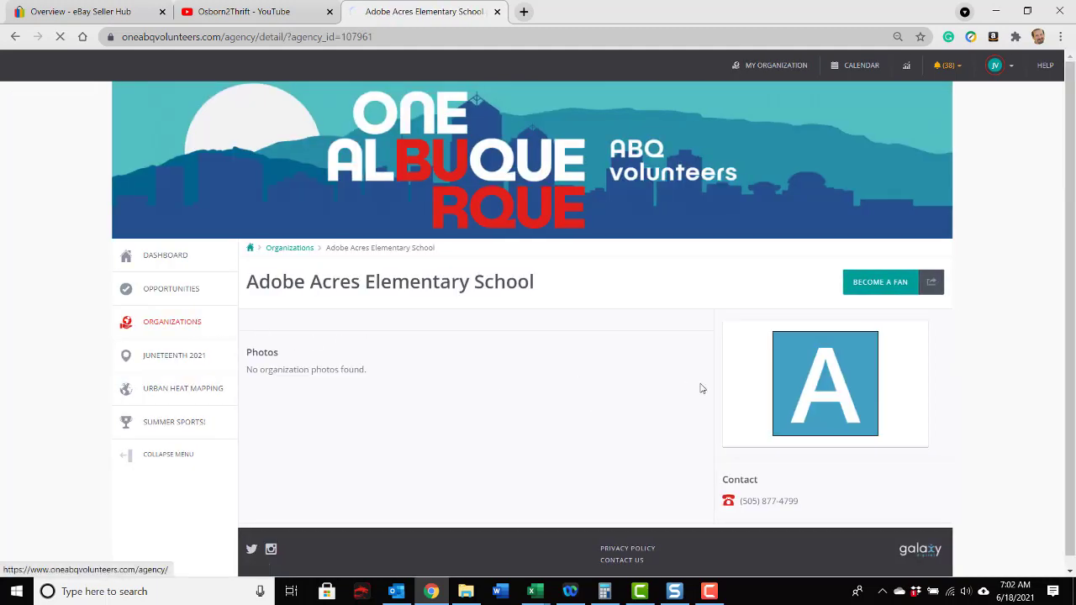
pyautogui.scroll(-3, 773, 398)
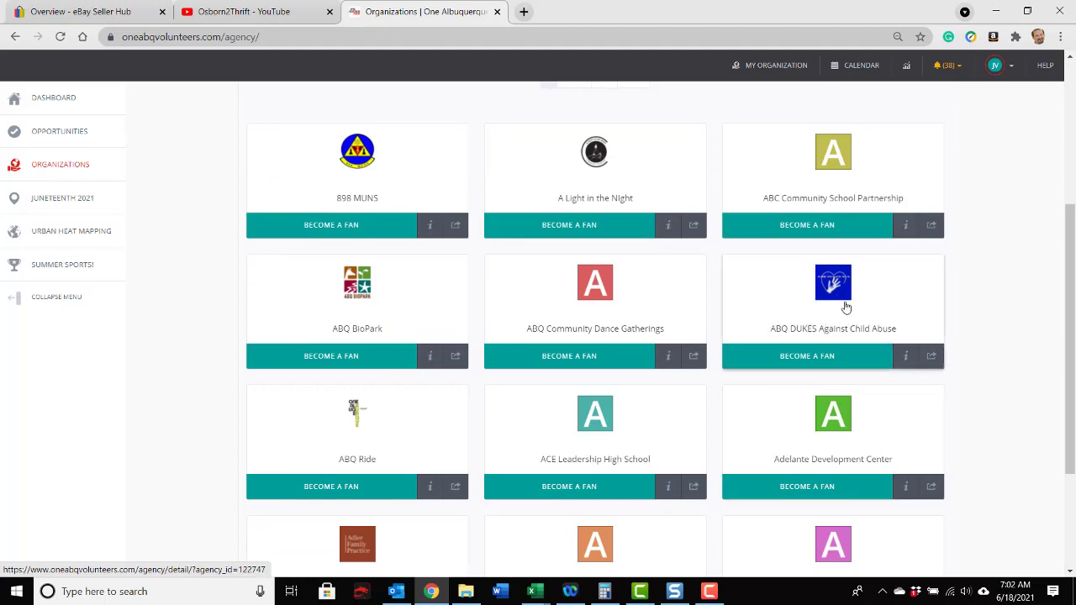
pyautogui.scroll(-3, 846, 307)
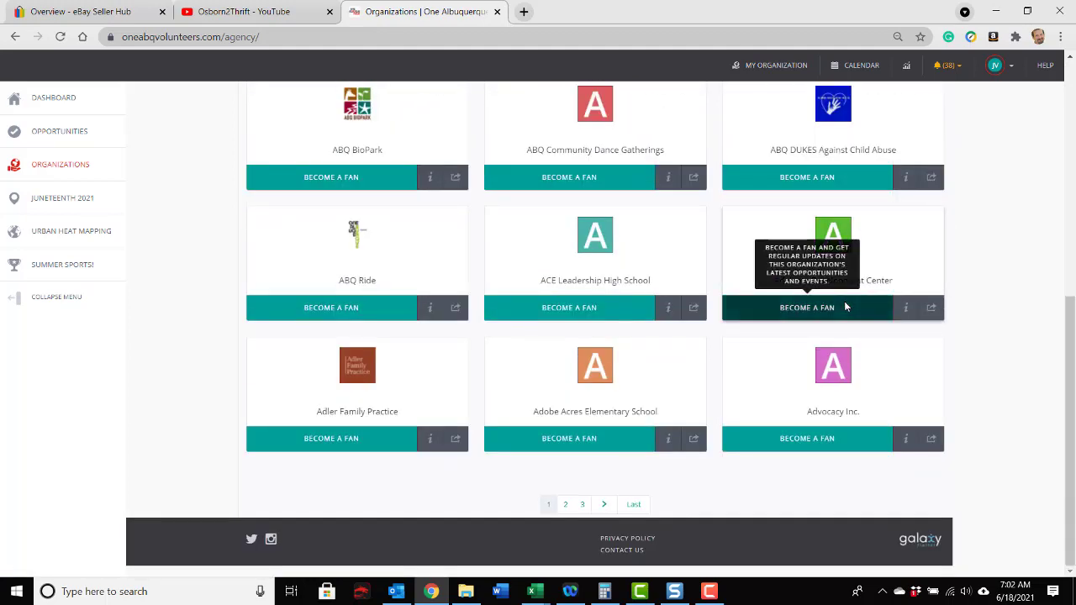
pyautogui.click(604, 504)
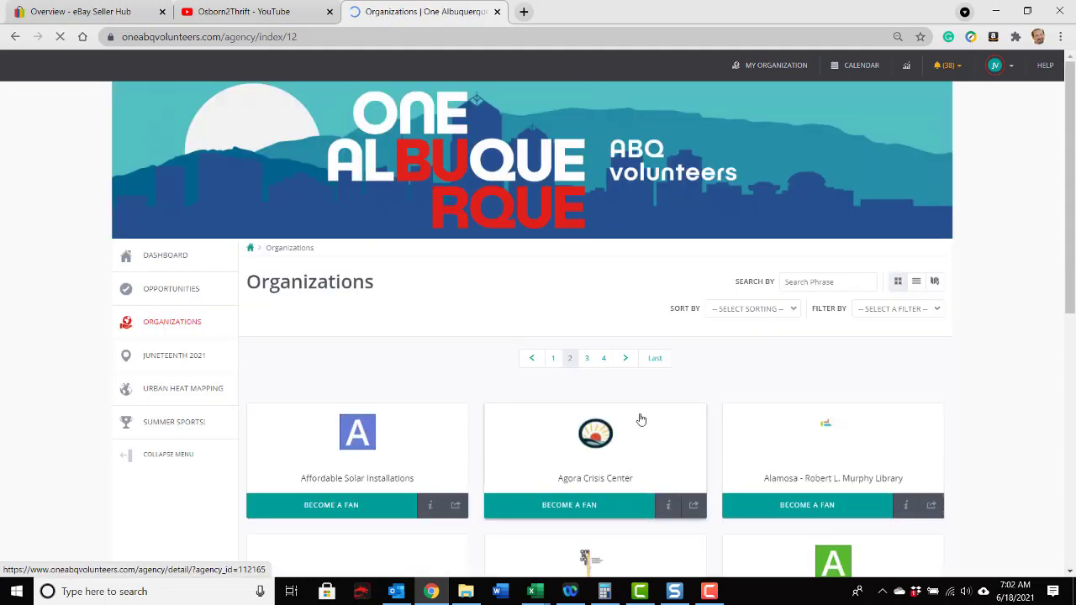
pyautogui.scroll(-3, 640, 418)
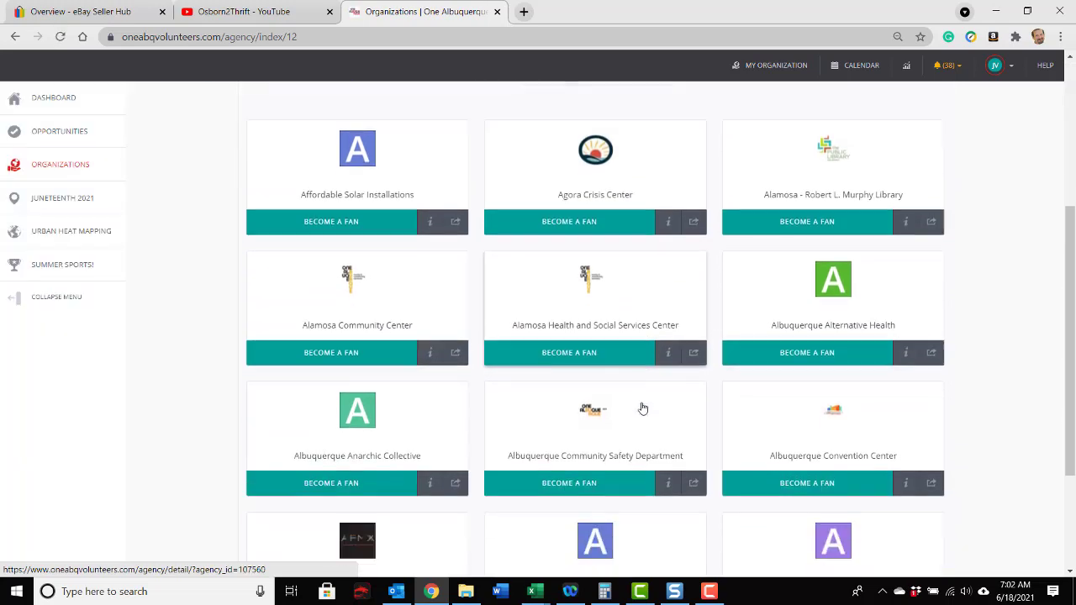
pyautogui.scroll(-3, 643, 408)
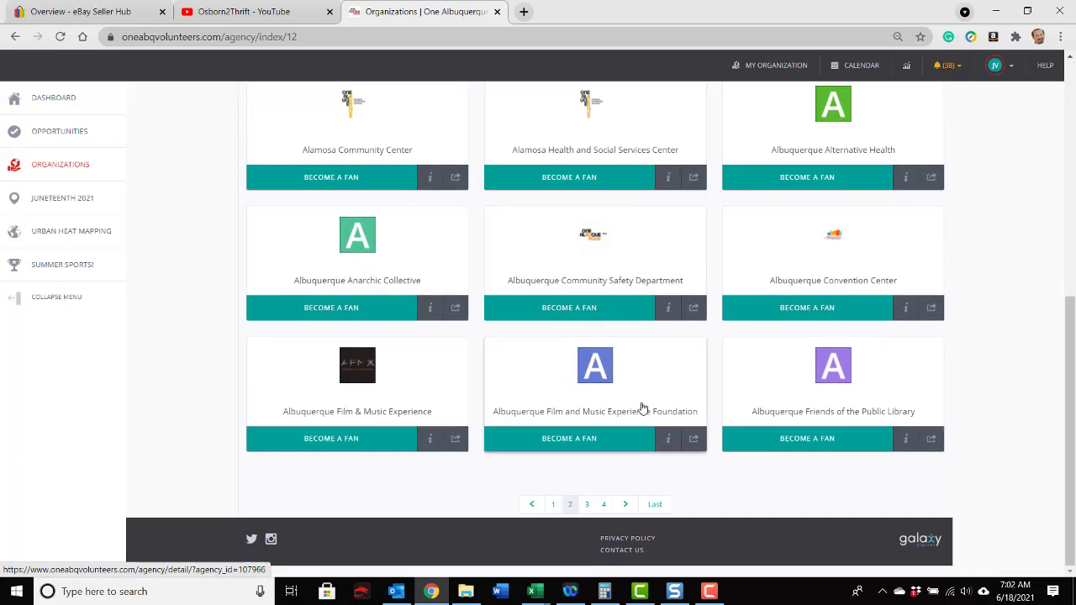
pyautogui.scroll(1, 642, 409)
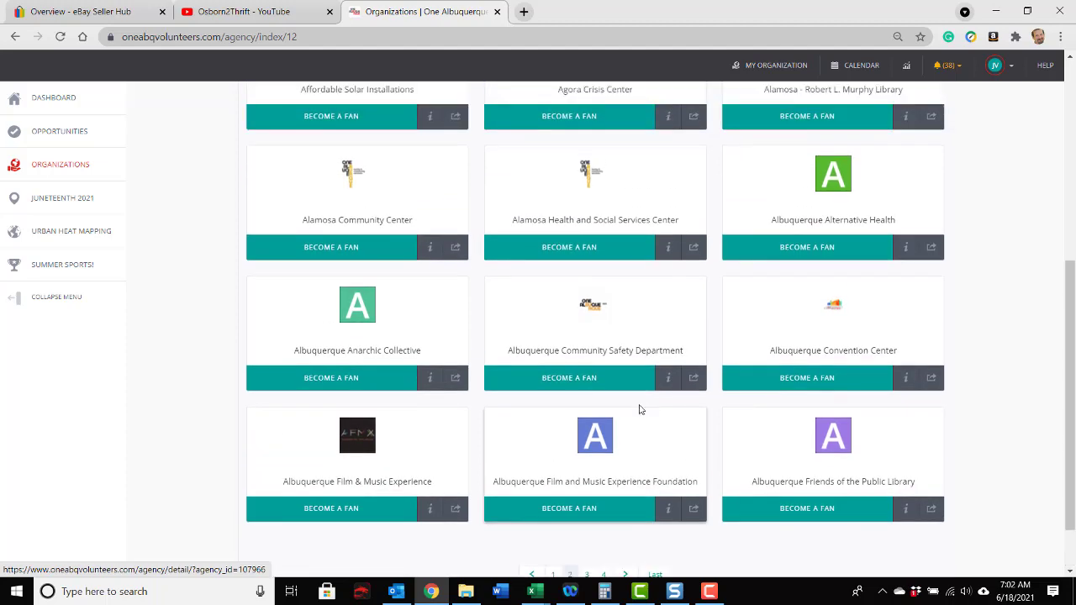
# Step: Open the Albuquerque Film & Music Experience profile and examine its opportunities, contact, location and links sections
pyautogui.click(352, 461)
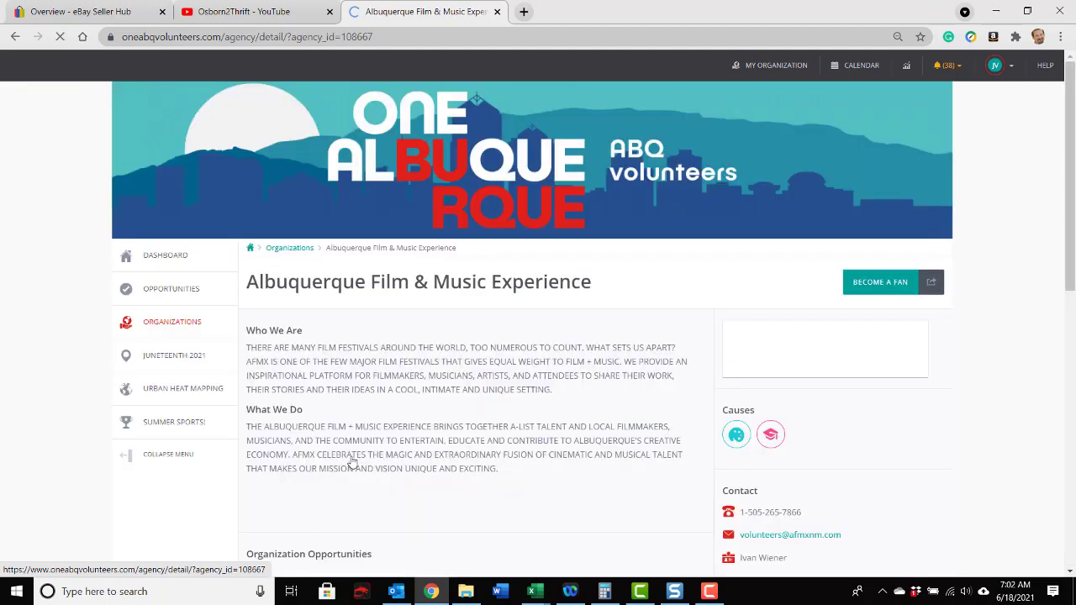
pyautogui.scroll(-2, 493, 405)
pyautogui.scroll(-3, 492, 407)
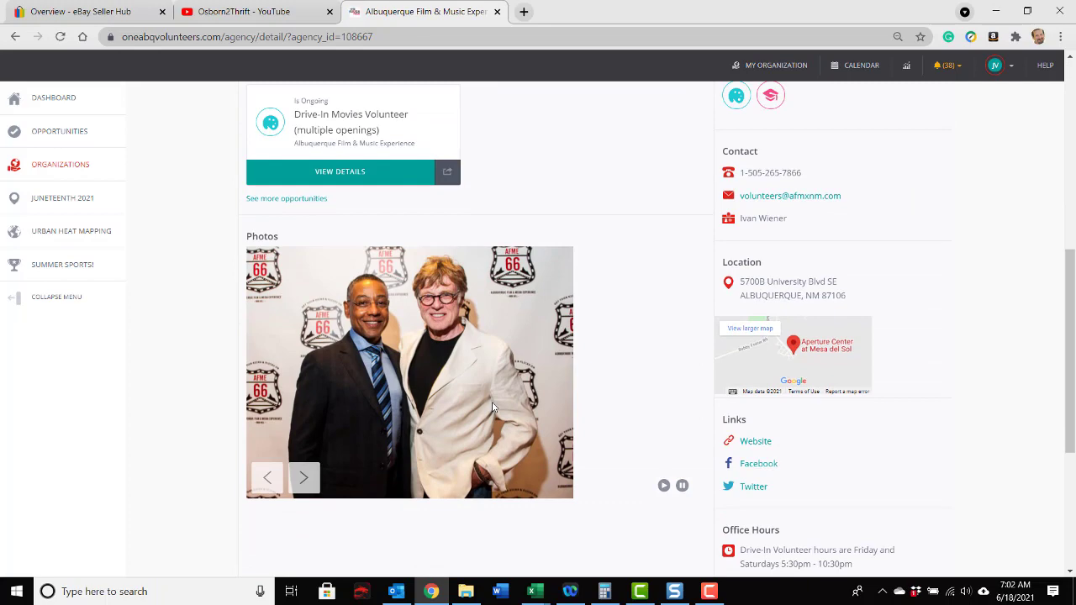
pyautogui.scroll(-2, 493, 407)
pyautogui.scroll(2, 492, 407)
# Step: Page forward through the photos on the Albuquerque Film & Music Experience profile and return to its description
pyautogui.click(304, 478)
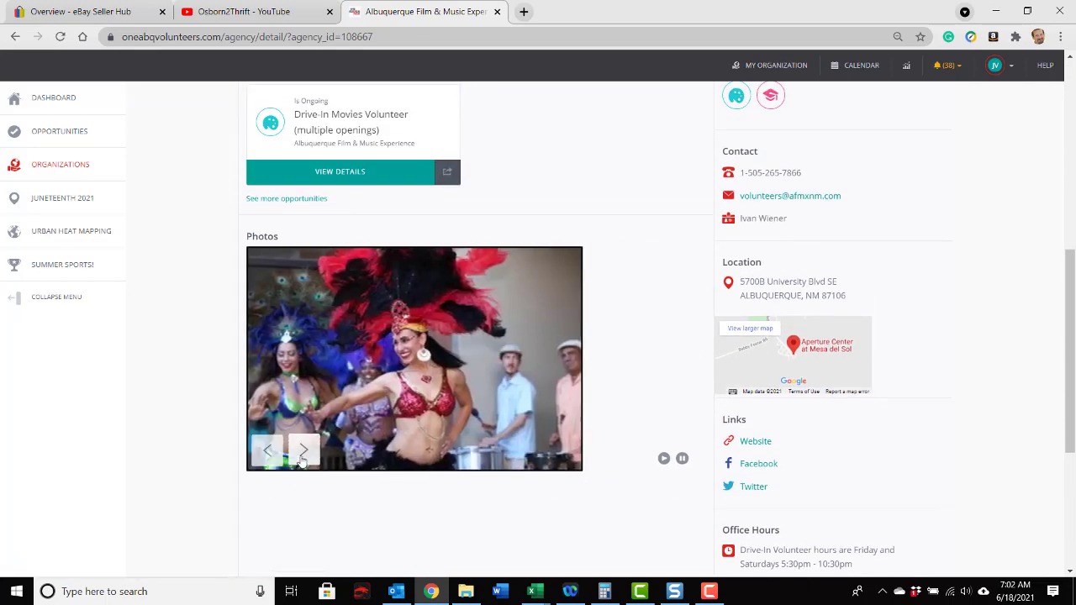
pyautogui.click(303, 454)
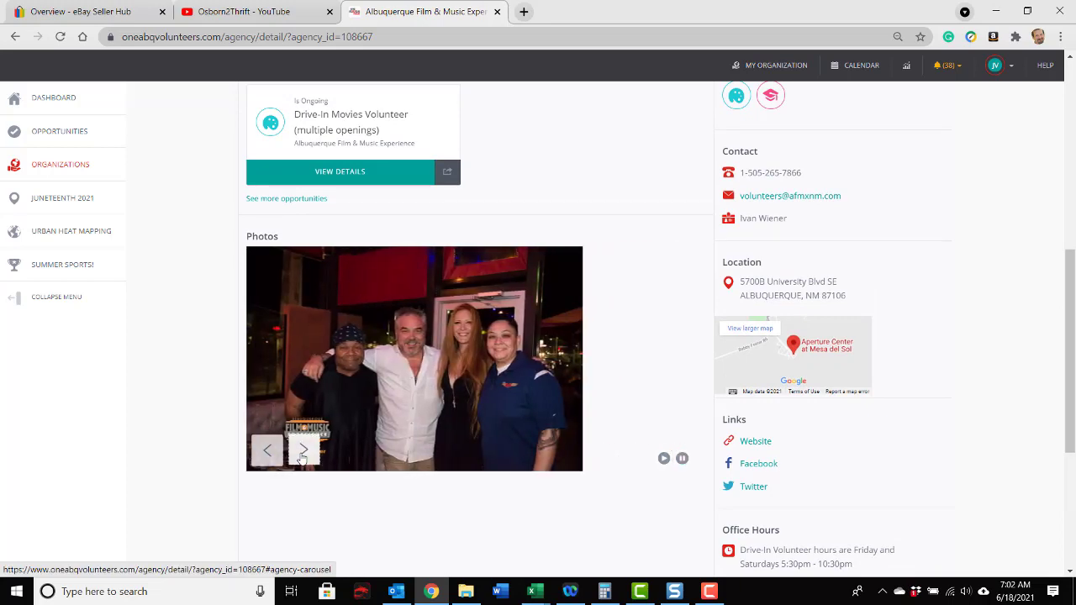
pyautogui.click(302, 452)
pyautogui.click(301, 452)
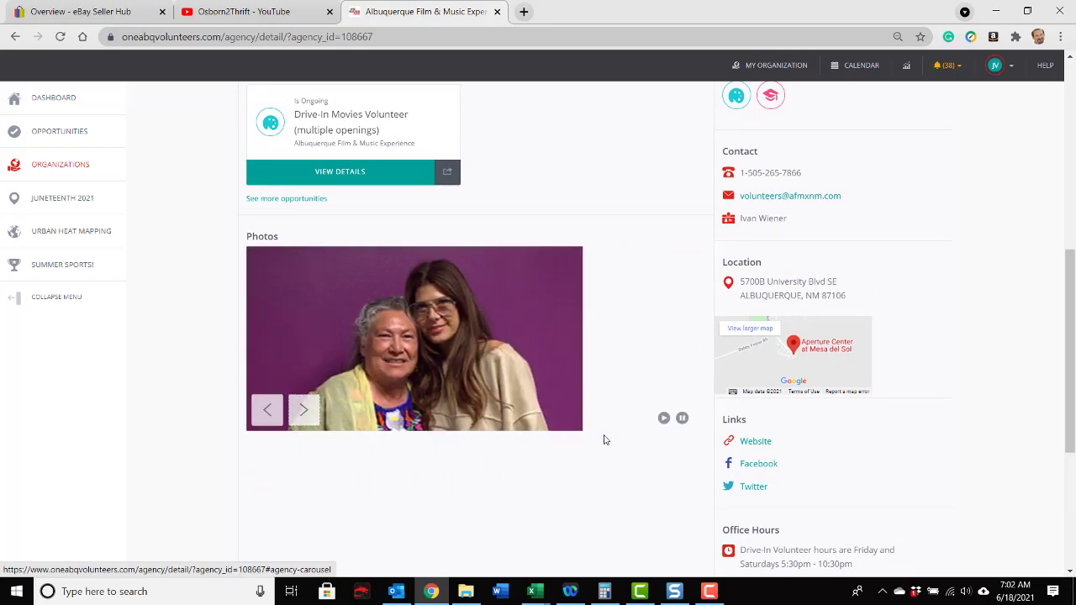
pyautogui.scroll(6, 667, 431)
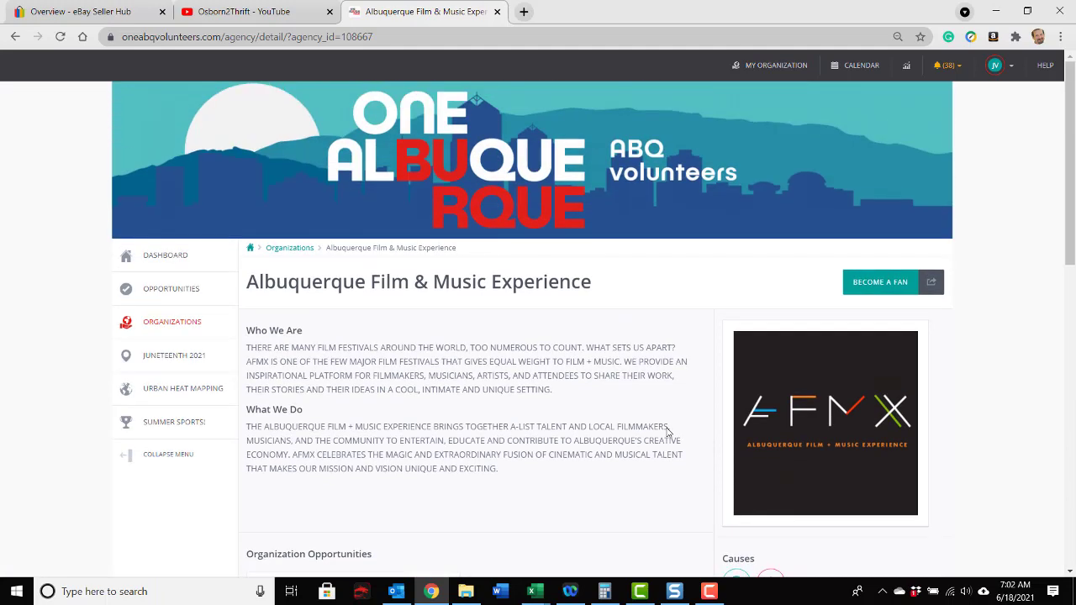
# Step: Go back to the Organizations directory, then open the dashboard and review its suggested opportunities, community and recent opportunities sections
pyautogui.click(183, 325)
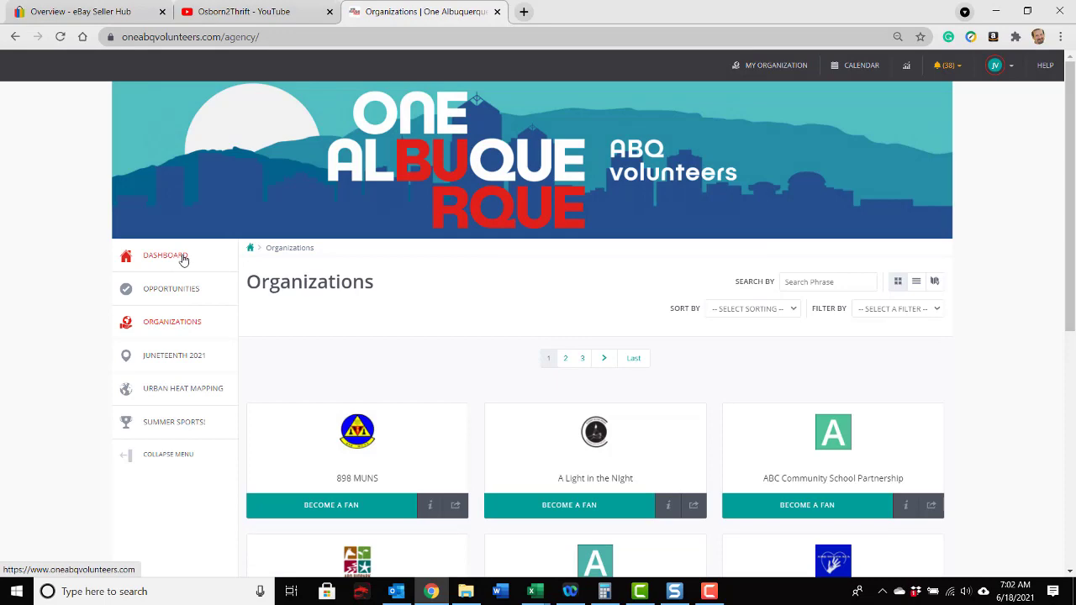
pyautogui.click(182, 259)
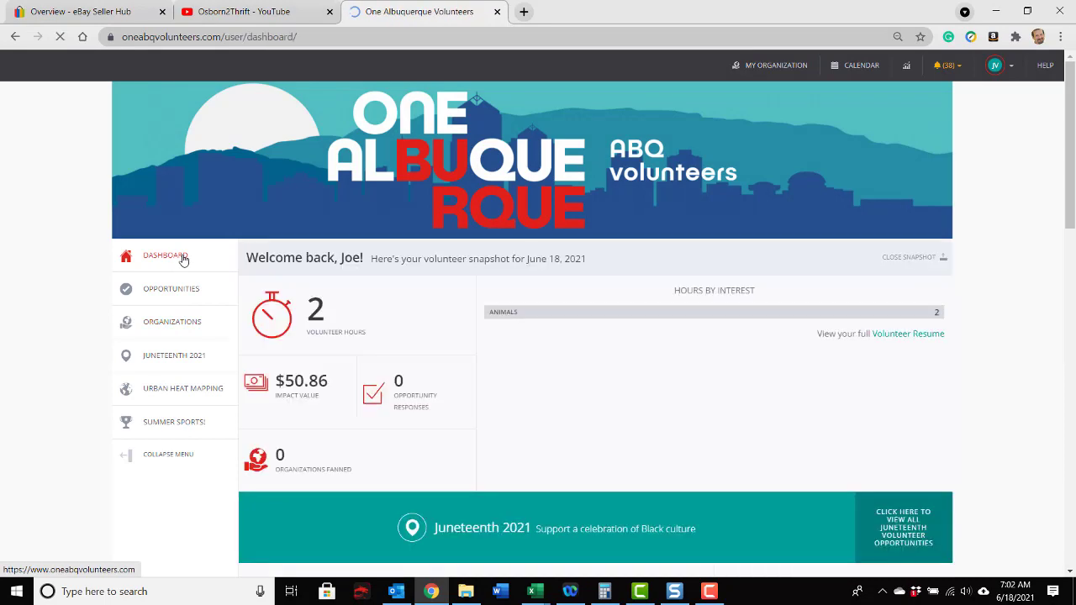
pyautogui.scroll(-3, 766, 373)
pyautogui.scroll(-3, 765, 372)
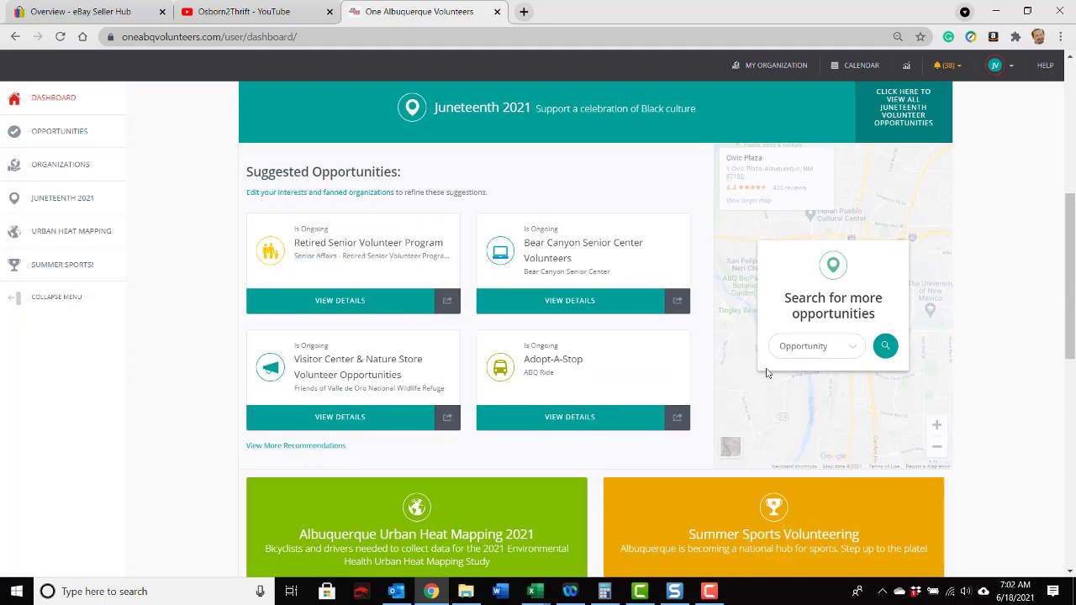
pyautogui.scroll(-5, 766, 373)
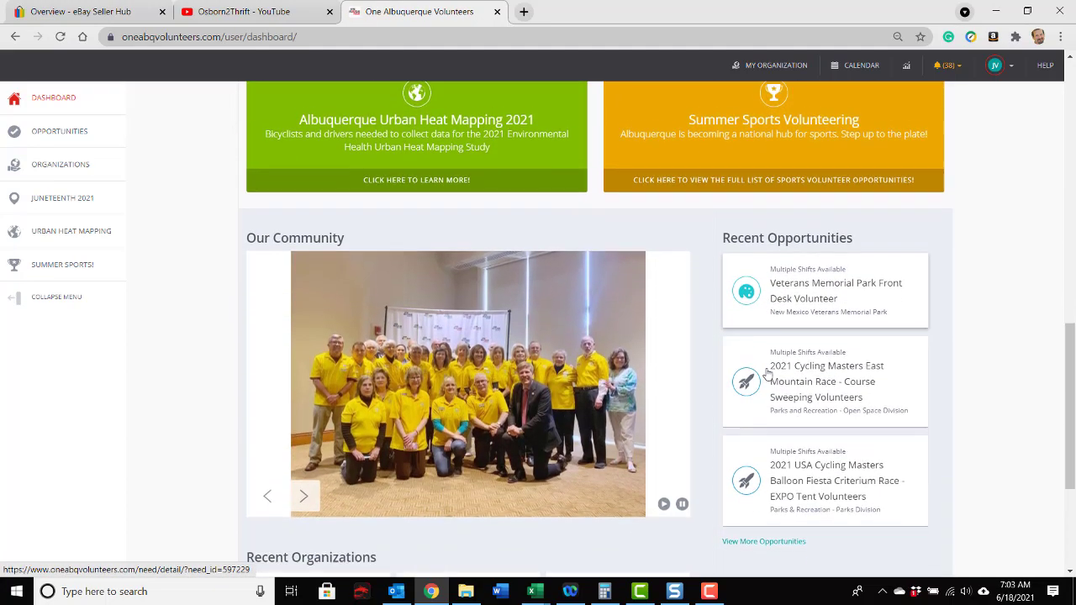
pyautogui.scroll(10, 765, 373)
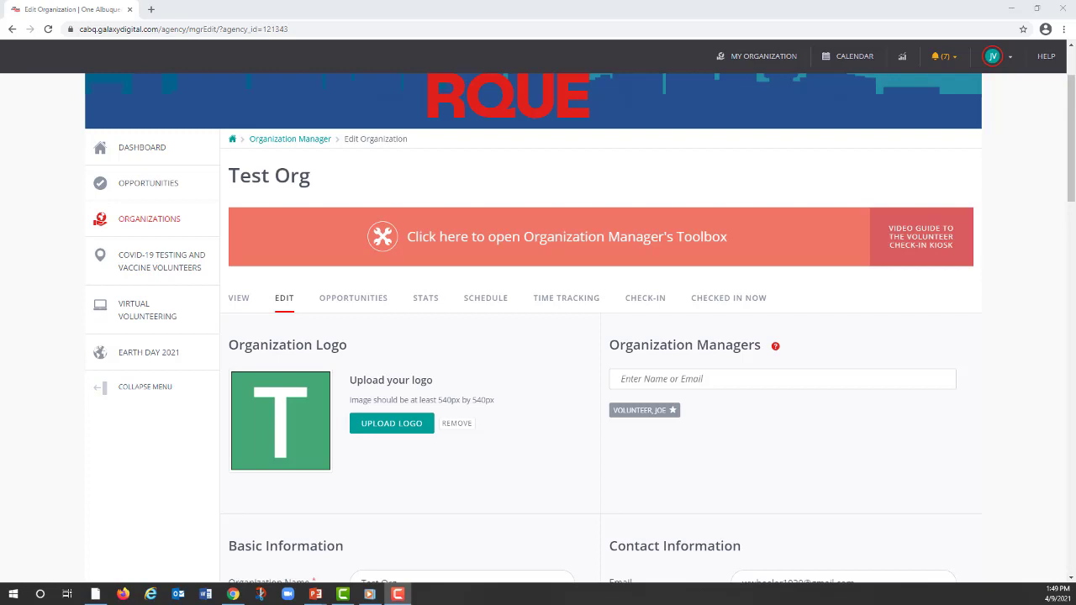
# Step: Go to the dashboard and open My Organization to reach the Test Org edit page
pyautogui.scroll(2, 141, 148)
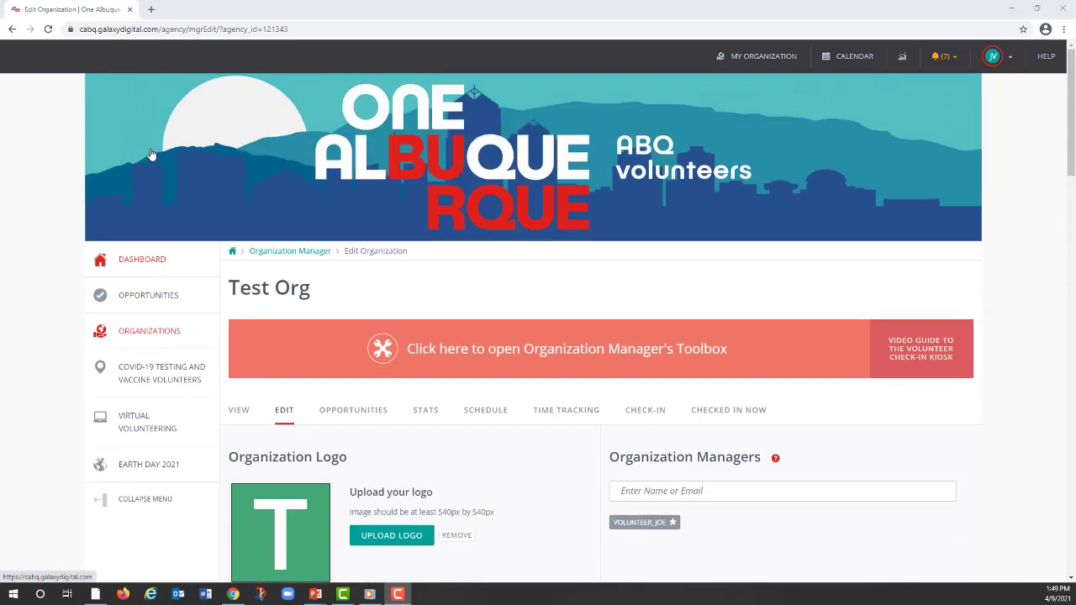
pyautogui.click(149, 262)
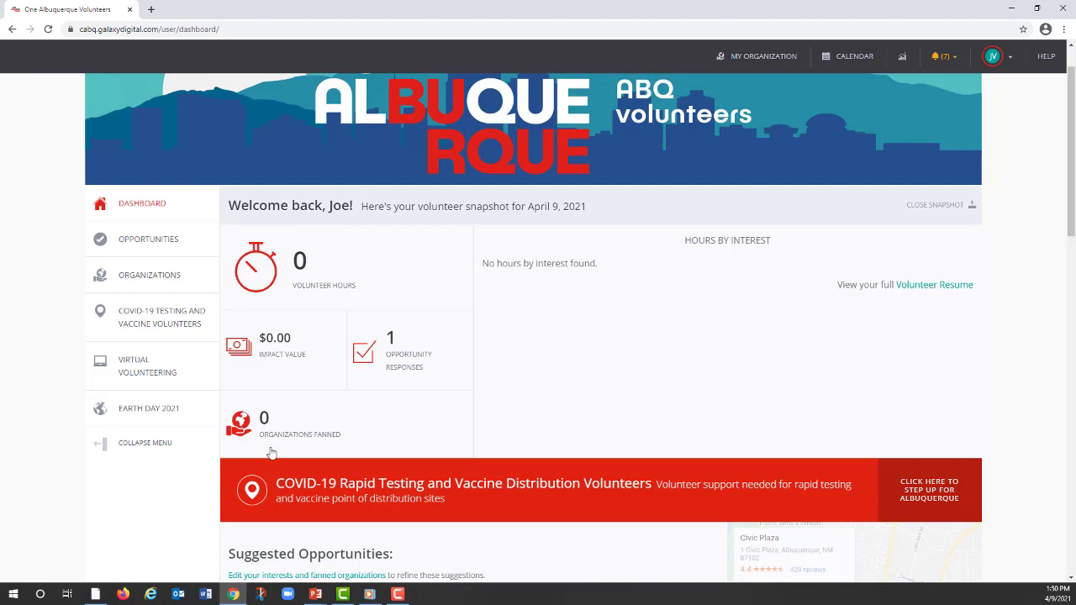
pyautogui.click(775, 58)
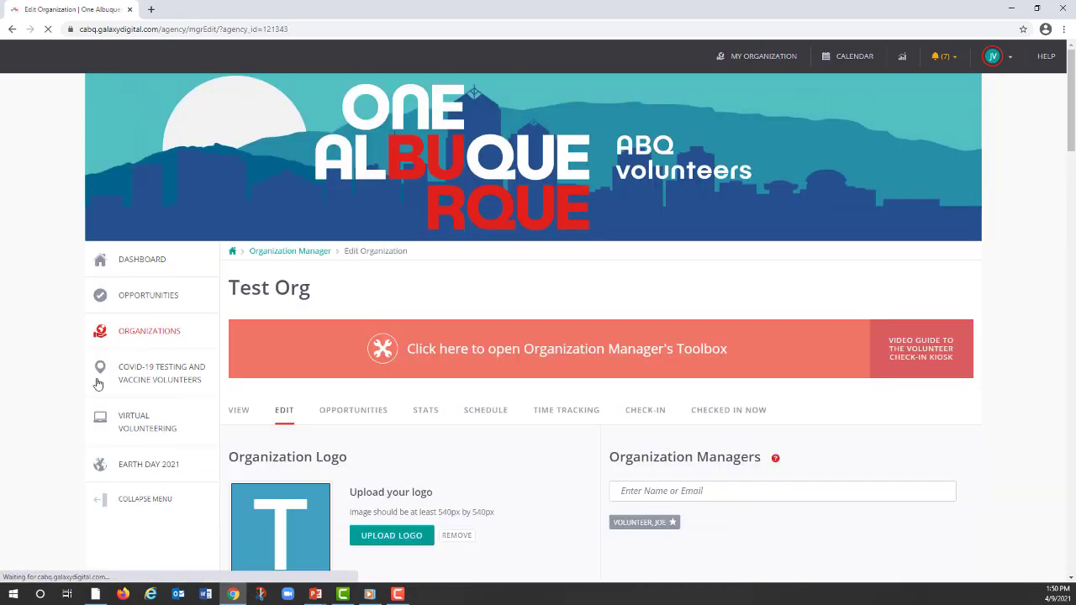
# Step: View Test Org's public profile page and return to its edit page
pyautogui.scroll(-2, 929, 312)
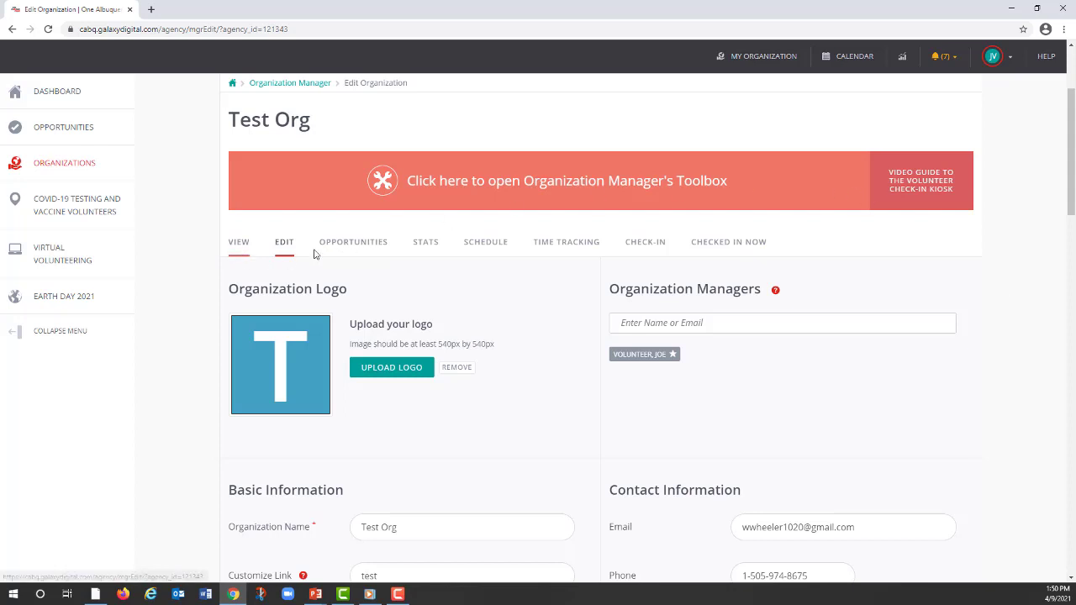
pyautogui.click(240, 244)
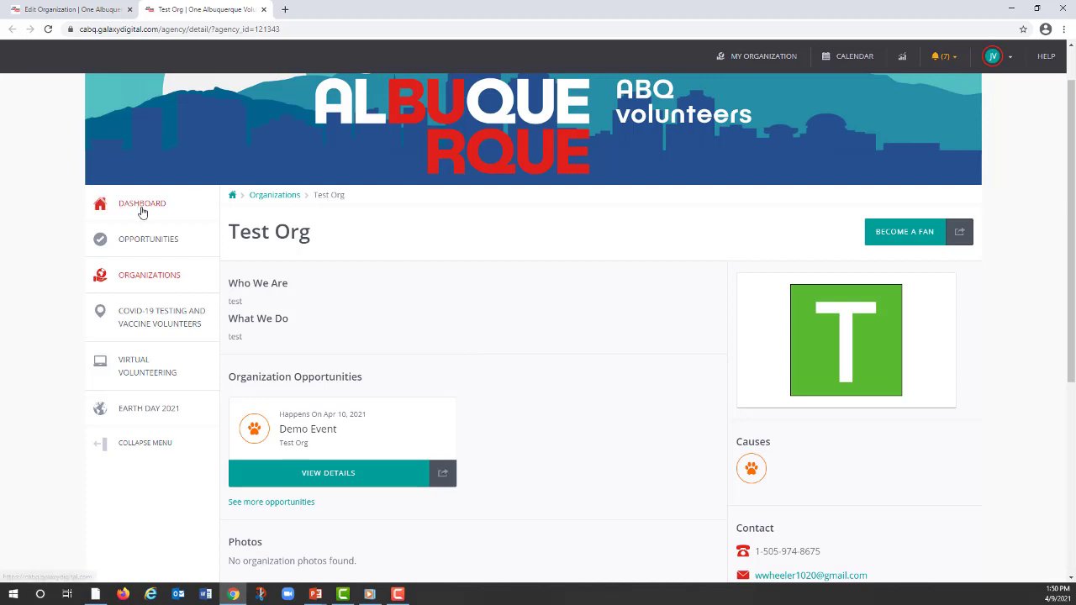
pyautogui.click(263, 9)
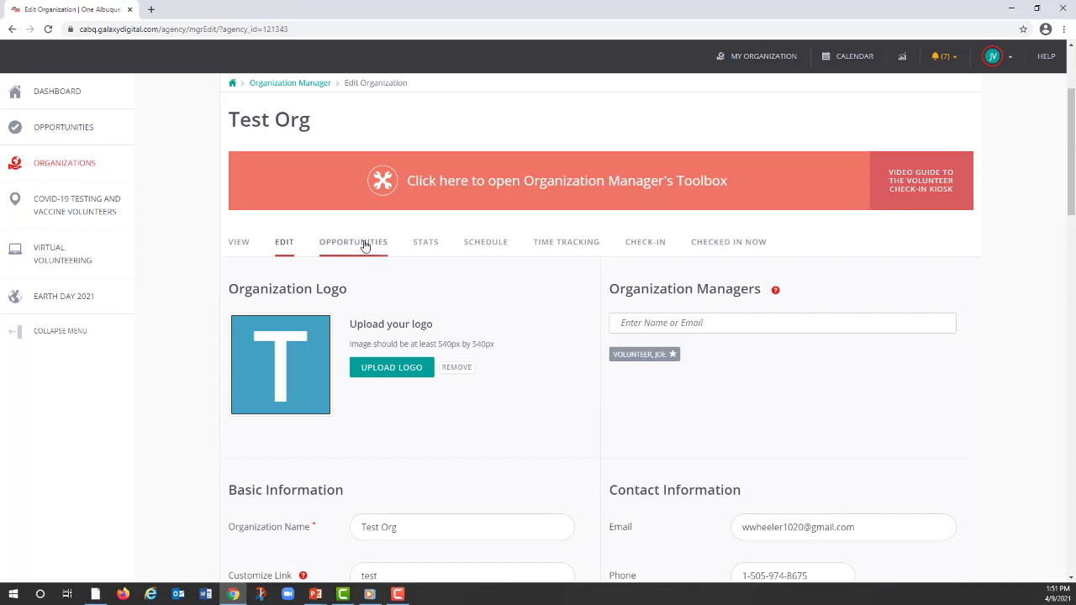
# Step: Open Test Org's list of managed opportunities and start adding a new opportunity
pyautogui.click(364, 244)
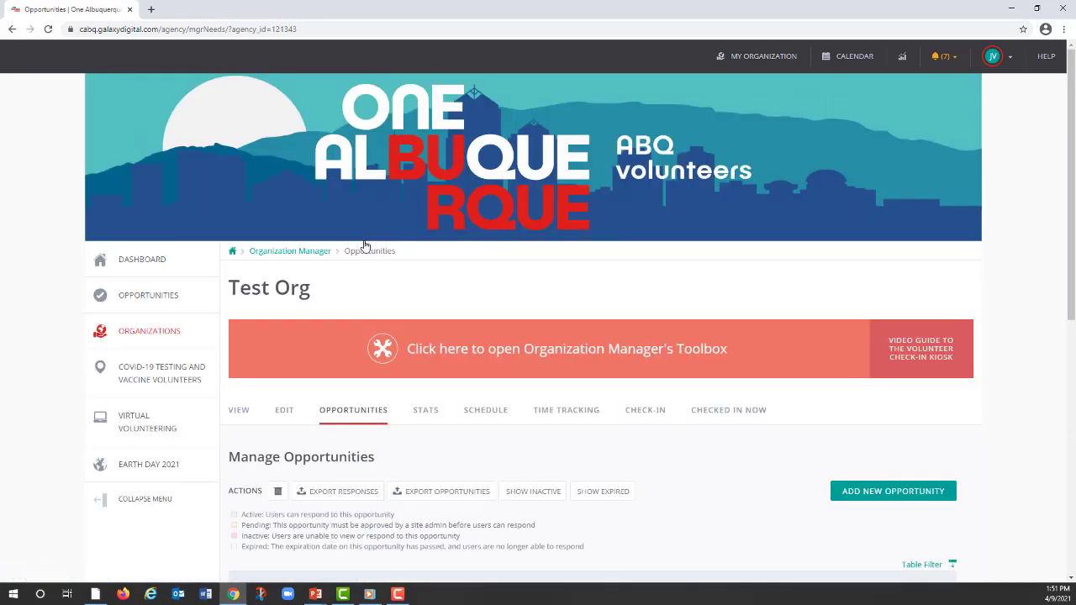
pyautogui.scroll(-3, 534, 360)
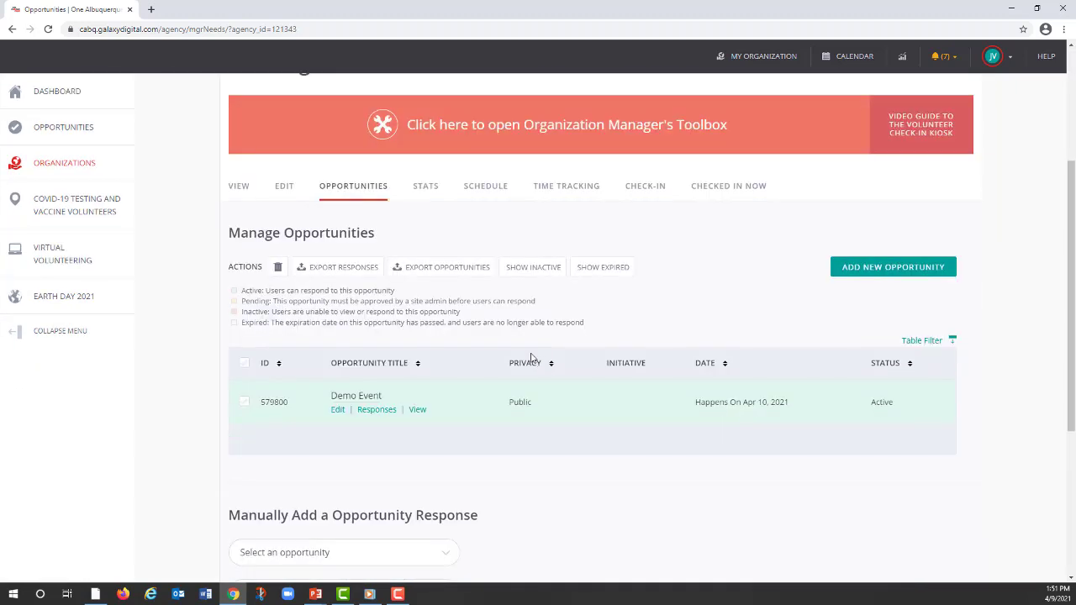
pyautogui.click(905, 267)
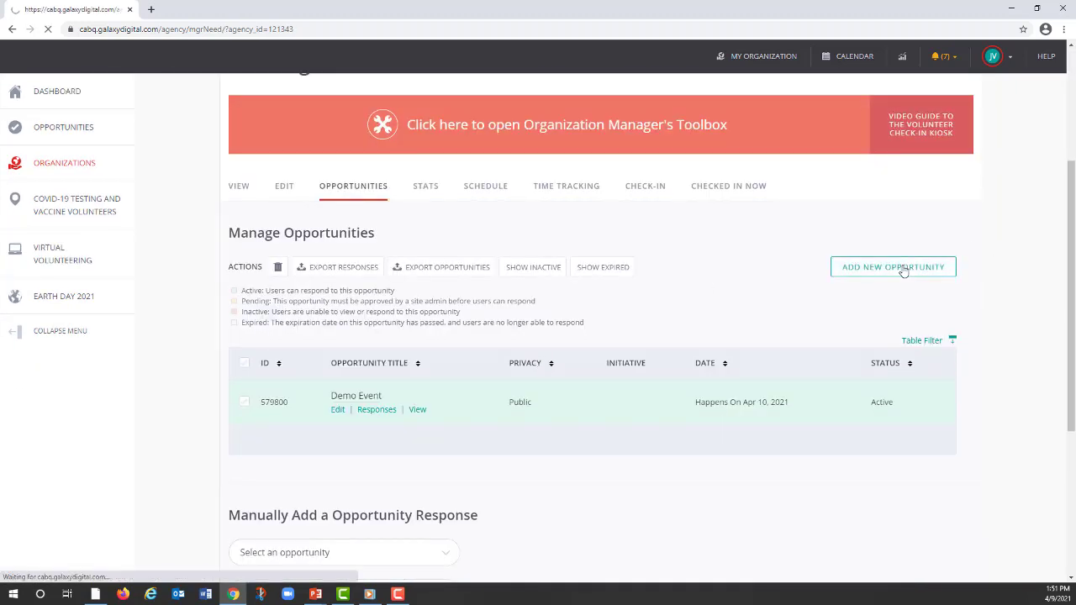
# Step: Set the new opportunity's privacy to Private
pyautogui.scroll(-4, 931, 271)
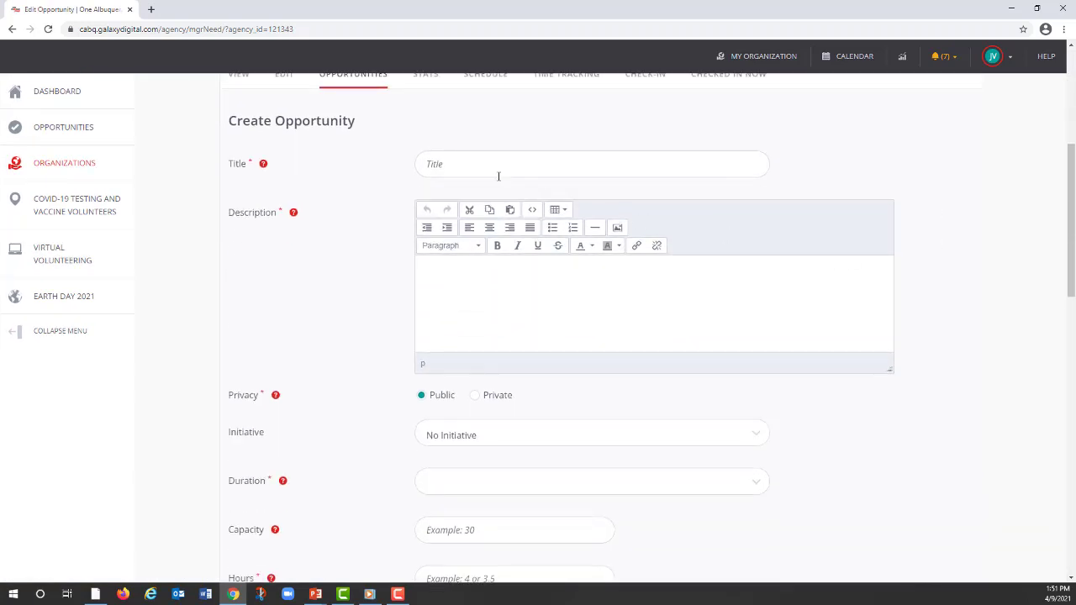
pyautogui.click(471, 164)
pyautogui.click(475, 398)
# Step: Try assigning the Martin Luther King Day 2021 - Service Opportunities initiative and revert to No Initiative
pyautogui.click(756, 434)
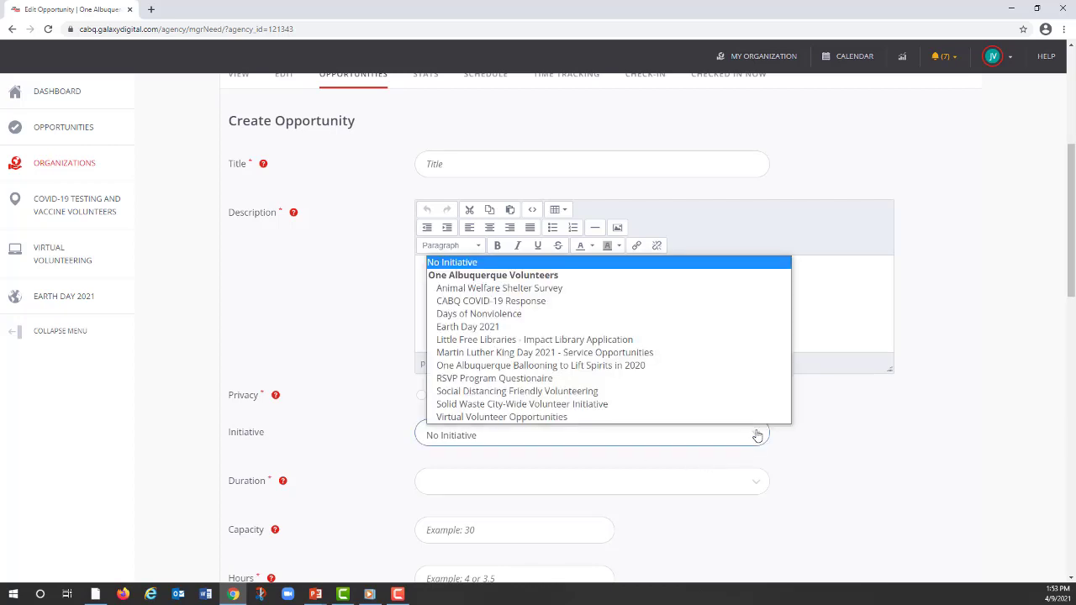
pyautogui.click(614, 354)
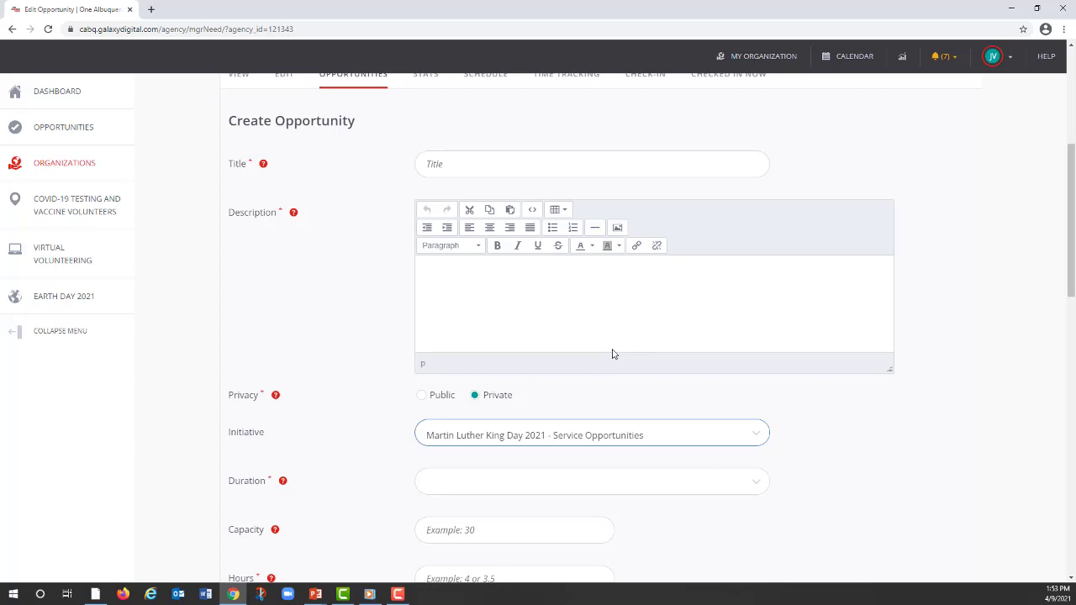
pyautogui.click(757, 435)
pyautogui.click(525, 263)
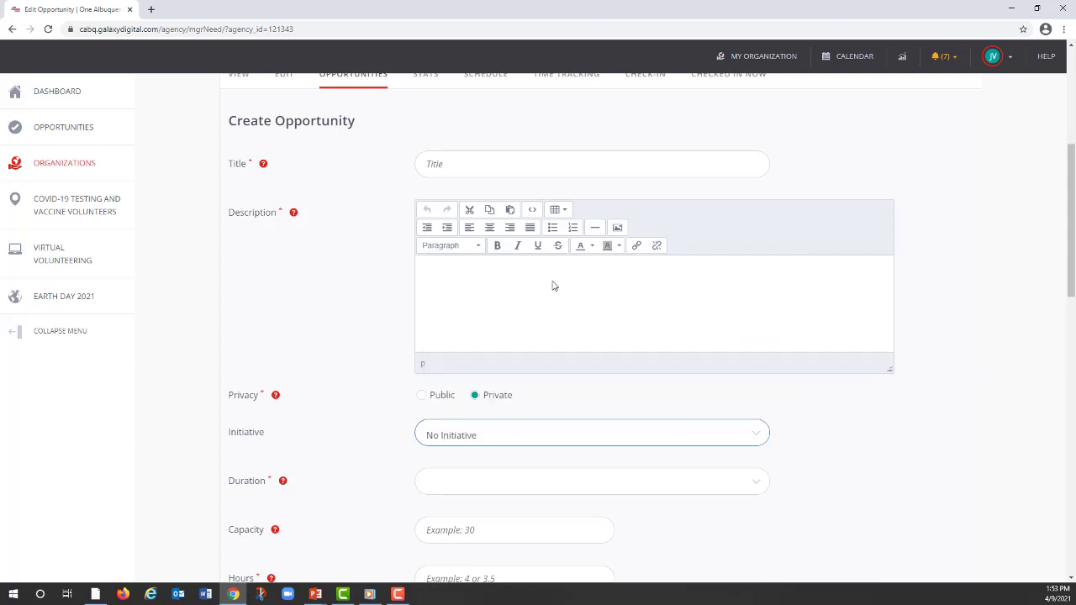
# Step: Review the opportunity's duration options and try the Custom Shifts duration
pyautogui.scroll(-3, 823, 464)
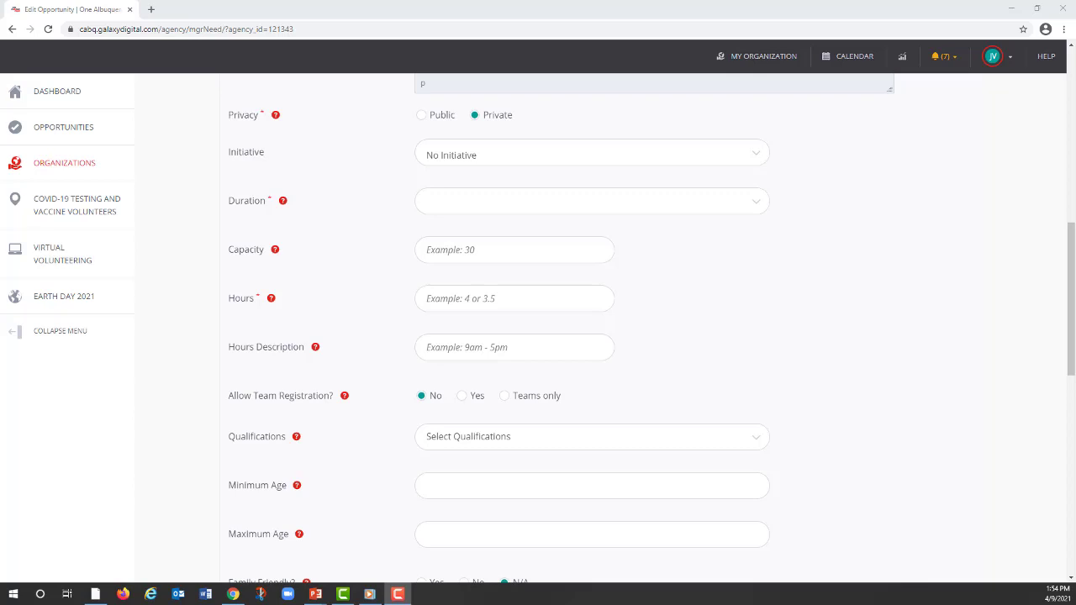
pyautogui.click(758, 205)
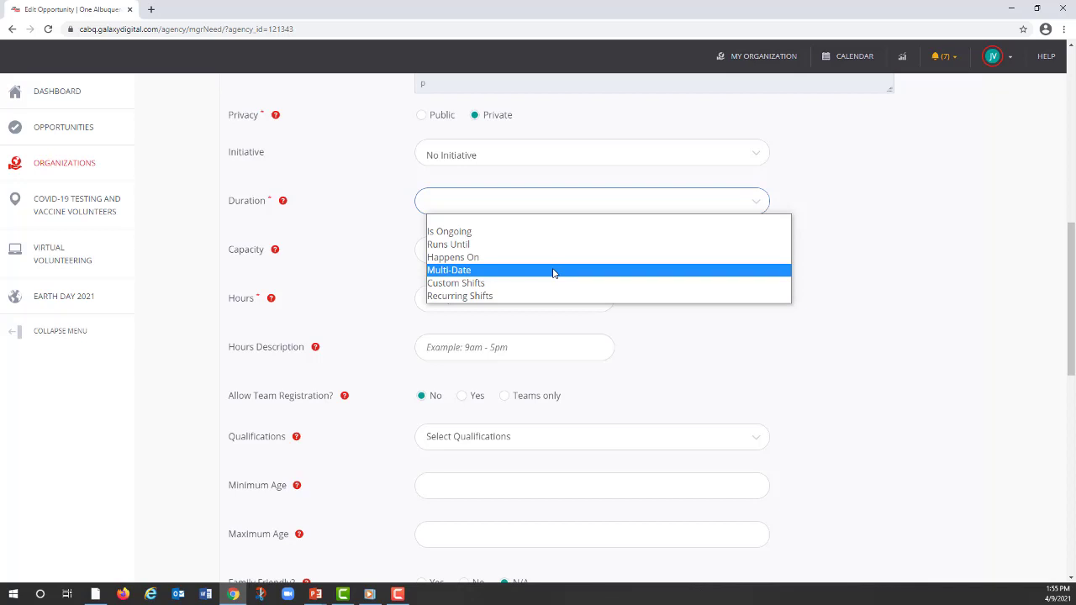
pyautogui.click(757, 205)
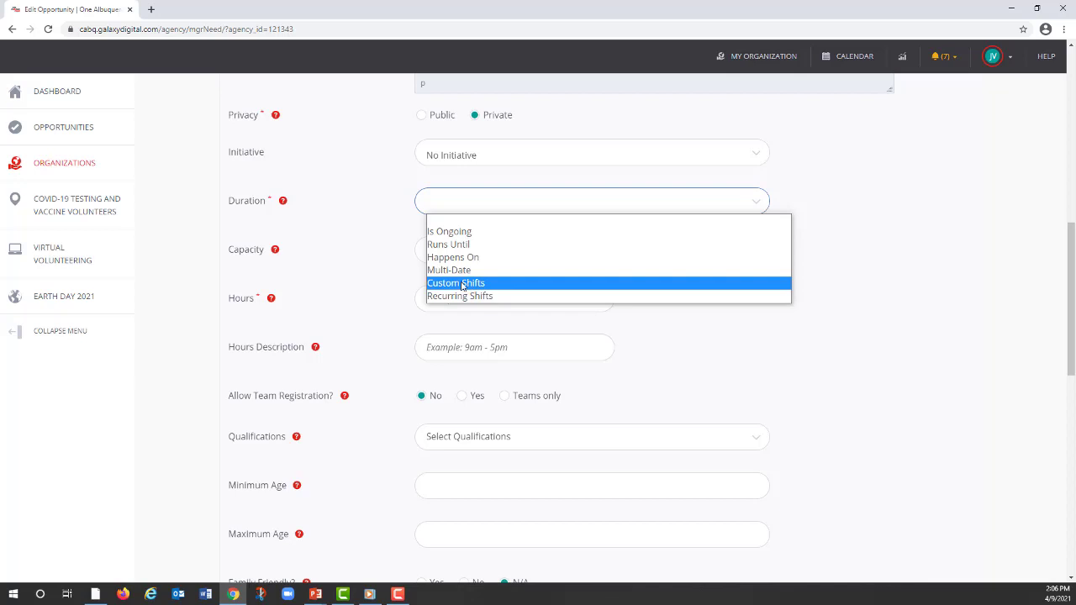
pyautogui.click(462, 285)
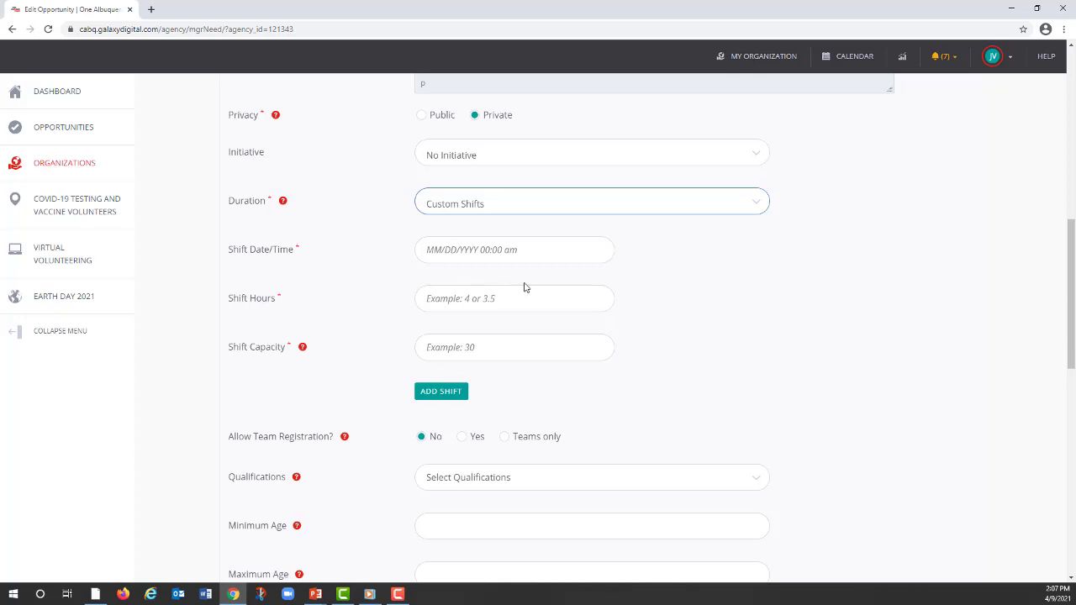
# Step: Set the duration to Happens On, with 04/12/2021 as both the opportunity date and the registration closed date
pyautogui.click(755, 205)
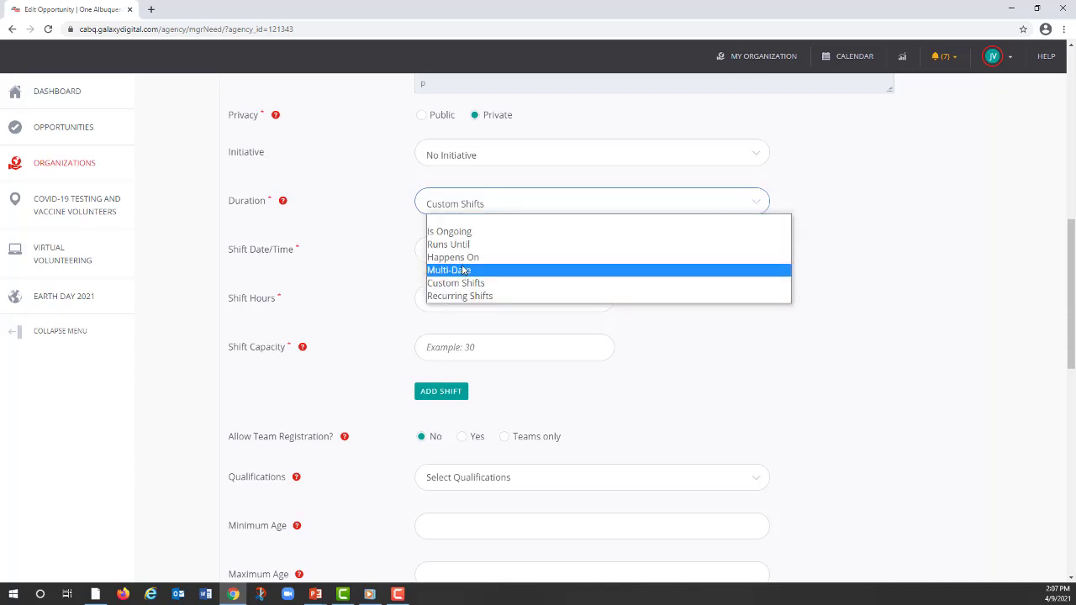
pyautogui.click(485, 270)
pyautogui.click(462, 251)
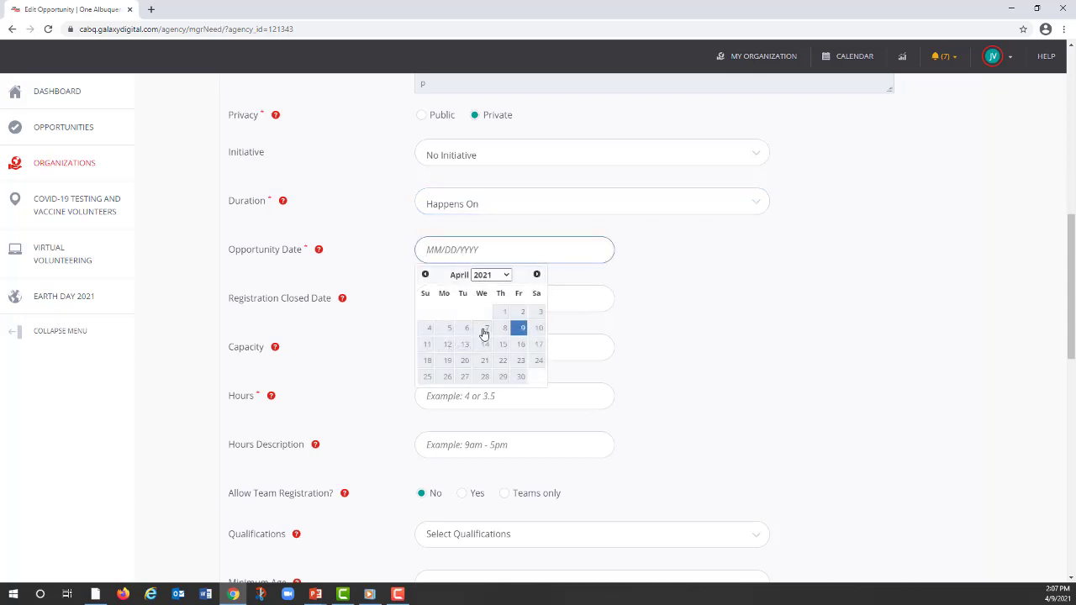
pyautogui.click(447, 345)
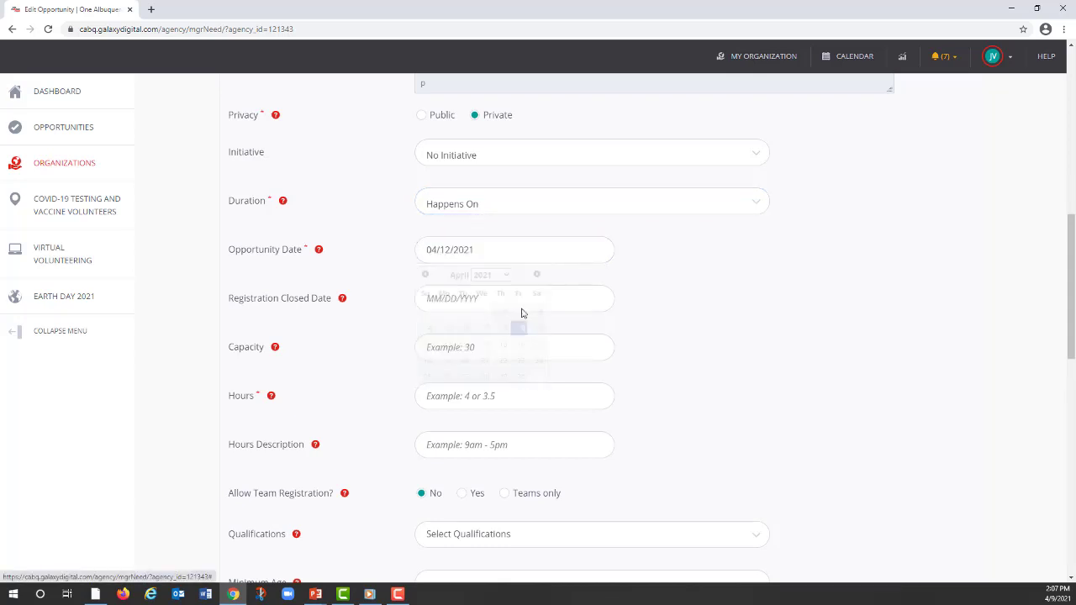
pyautogui.click(526, 300)
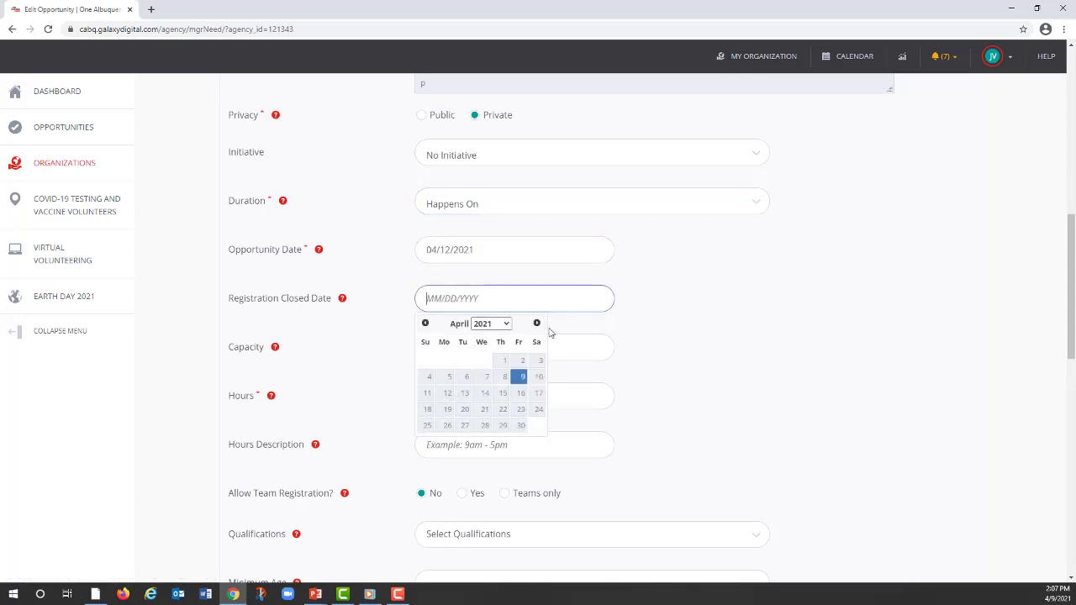
pyautogui.click(447, 392)
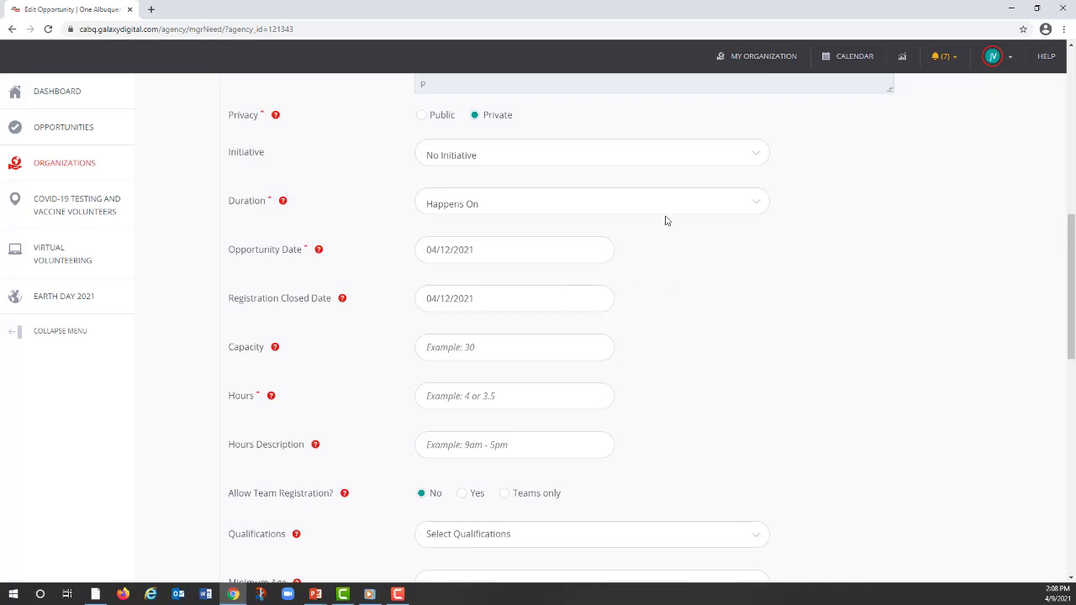
# Step: Set the opportunity's capacity to 5, its hours to 4 and its hours description to "12 PM - 4 PM"
pyautogui.click(467, 347)
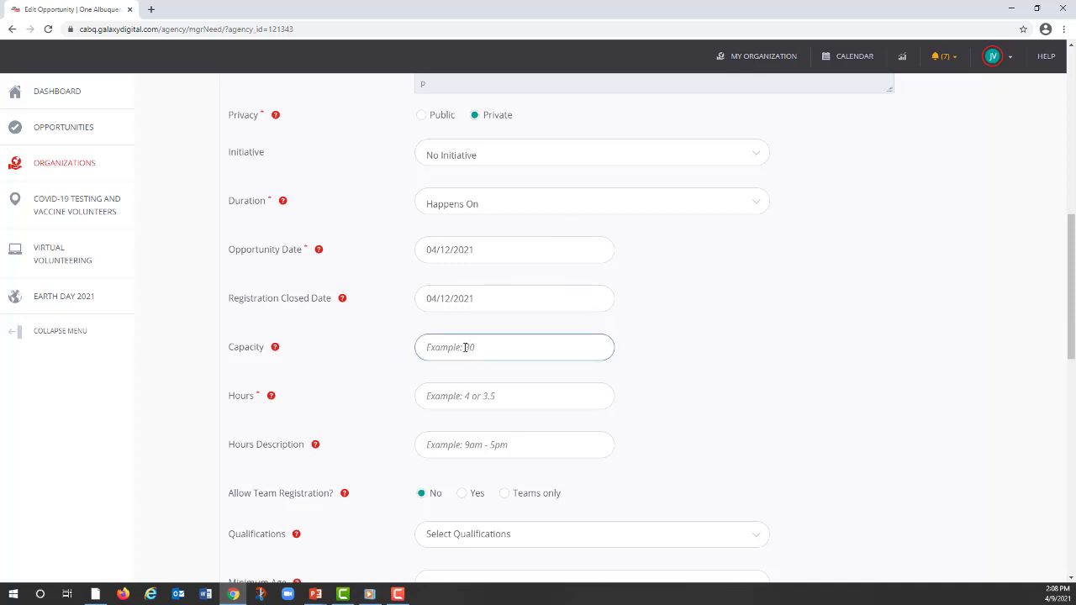
pyautogui.write('5')
pyautogui.press('Tab')
pyautogui.press('Tab')
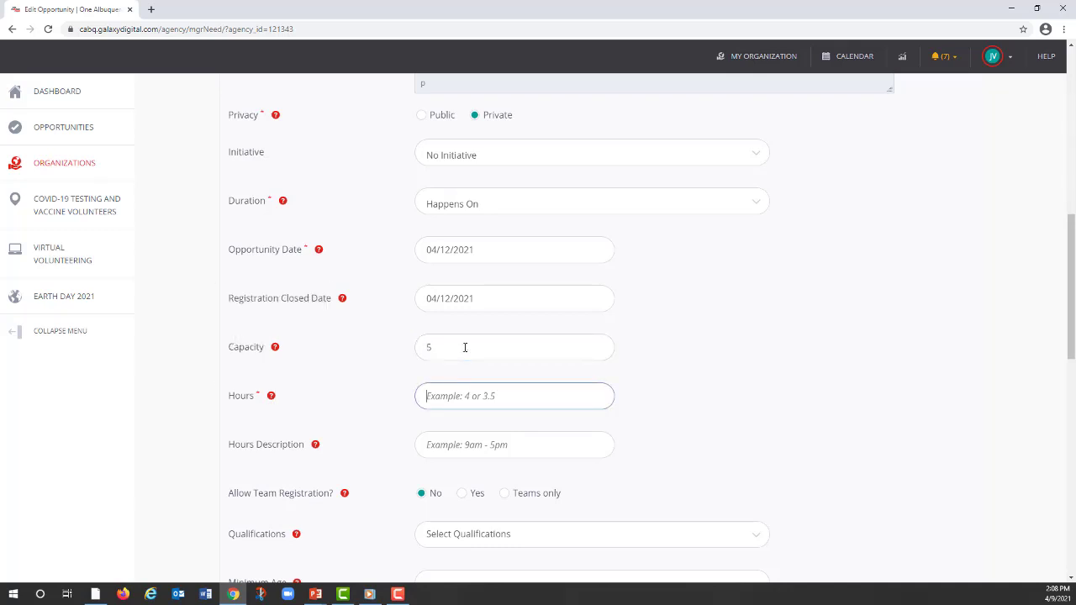
pyautogui.write('4')
pyautogui.press('Tab')
pyautogui.press('Tab')
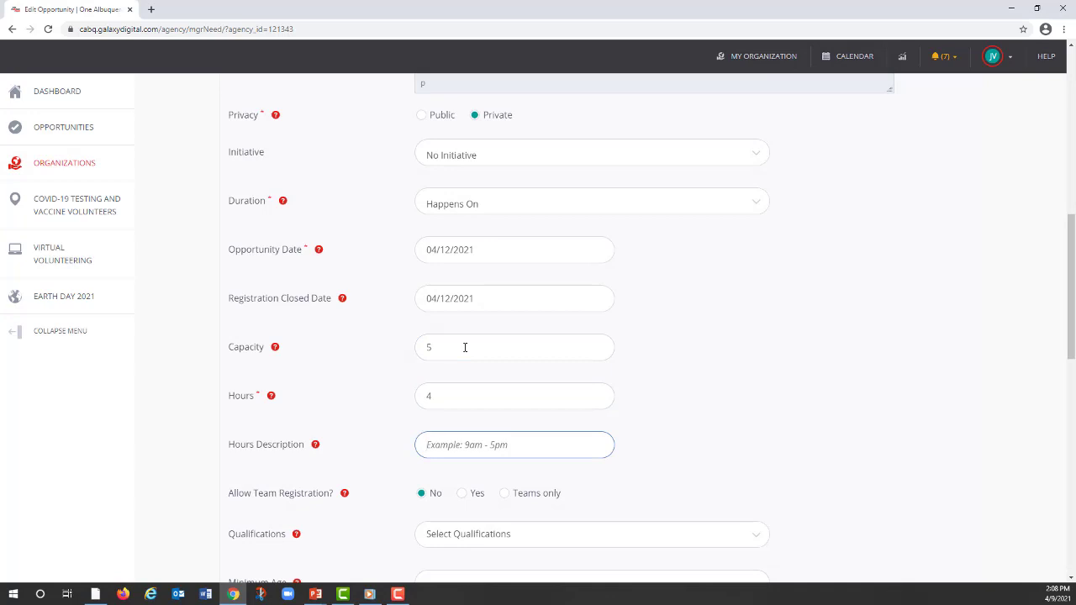
pyautogui.write('12 PM - 4 PM')
pyautogui.click(622, 481)
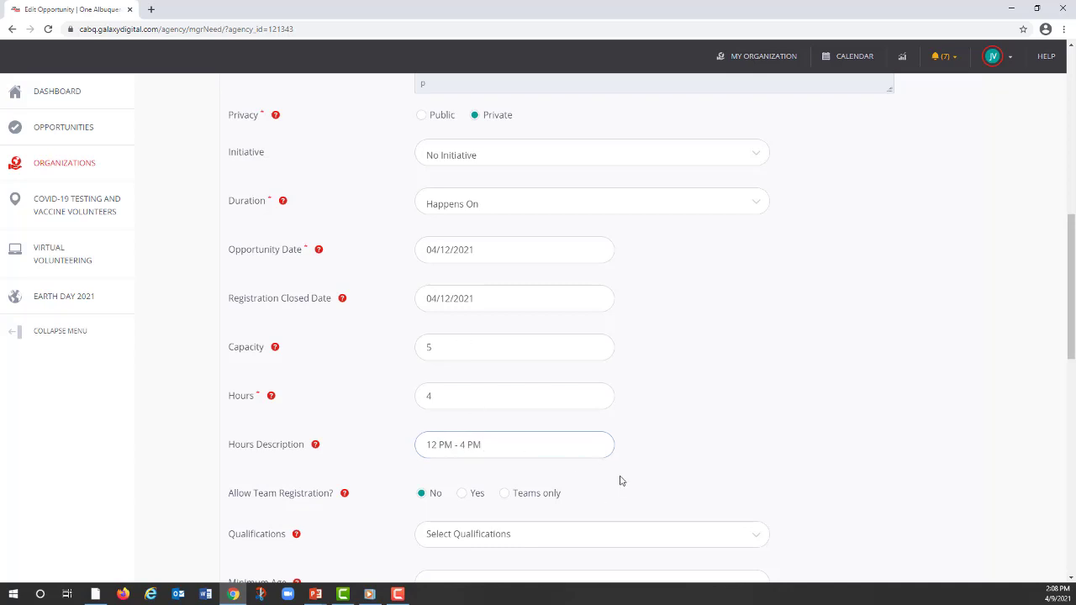
# Step: Add Resume as a required qualification for the opportunity
pyautogui.scroll(-1, 620, 475)
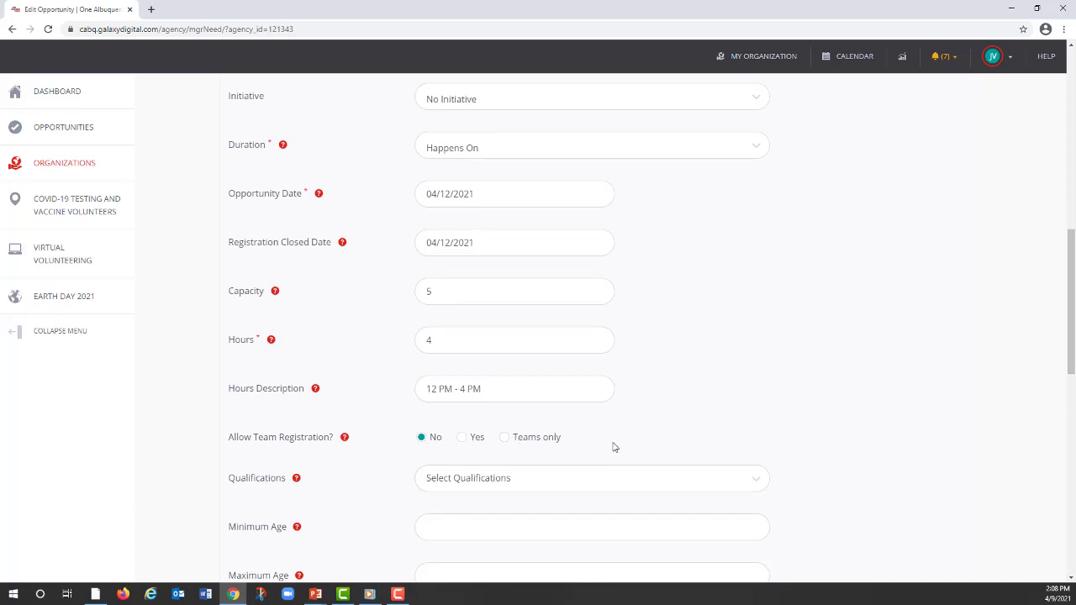
pyautogui.scroll(-2, 612, 445)
pyautogui.click(757, 370)
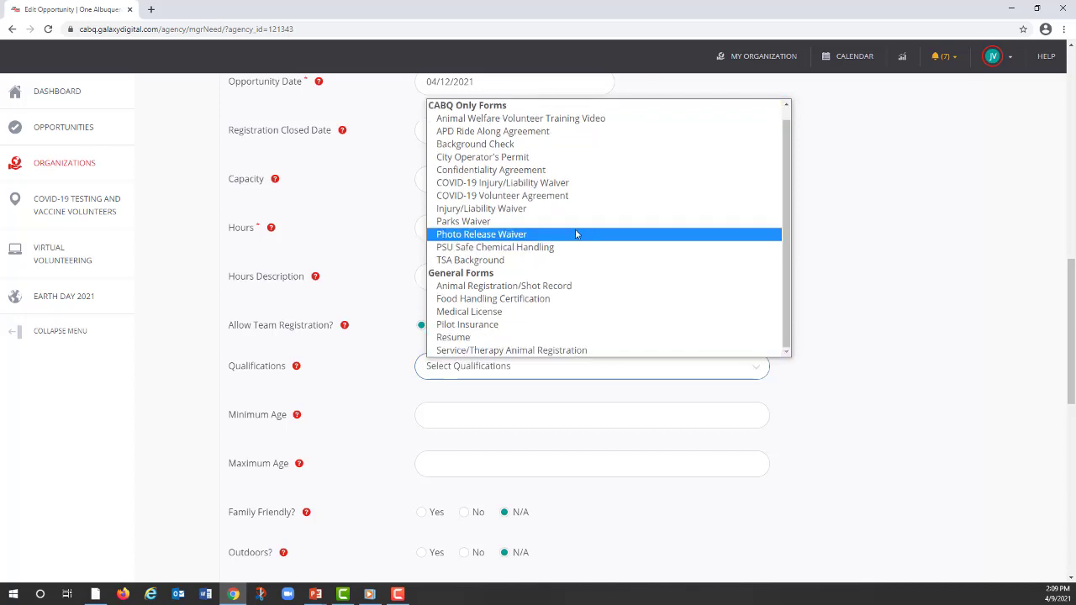
pyautogui.click(454, 339)
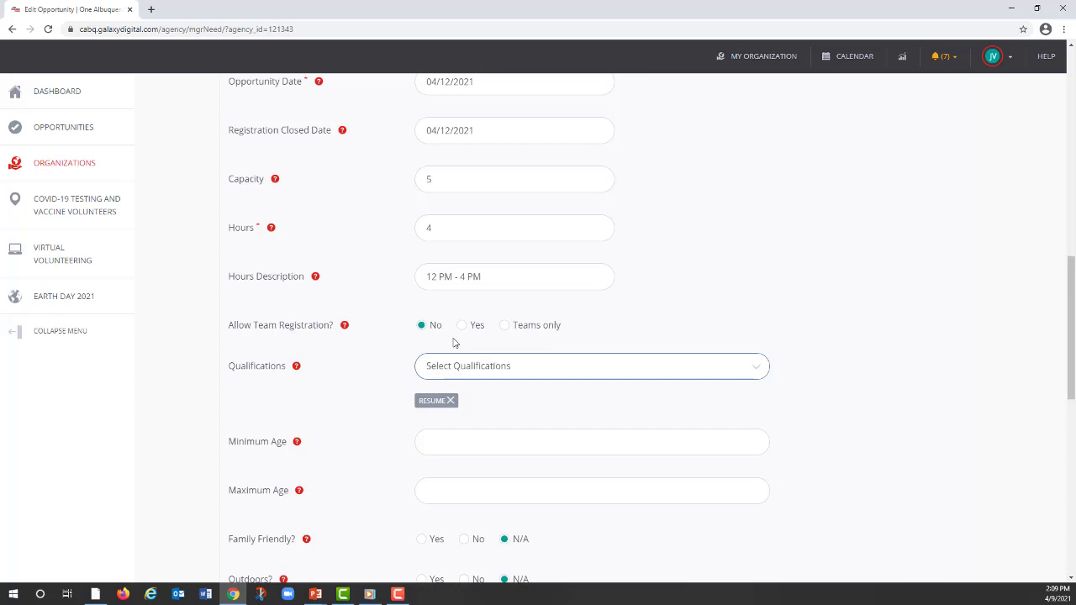
# Step: Try adding the Parks Waiver and TSA Background qualifications, and remove both of them
pyautogui.click(753, 373)
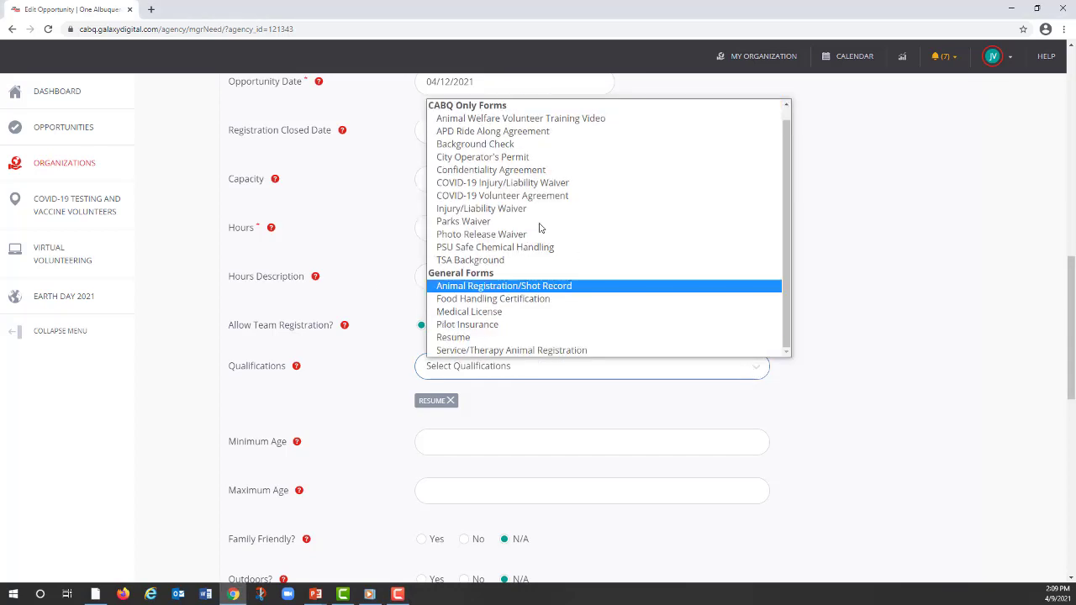
pyautogui.click(538, 221)
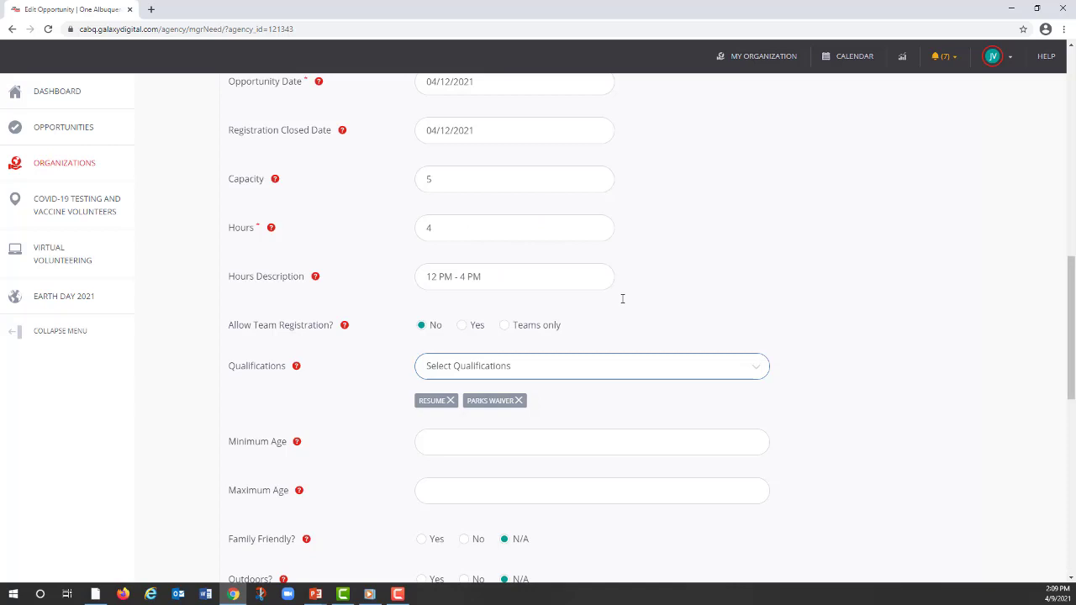
pyautogui.click(756, 371)
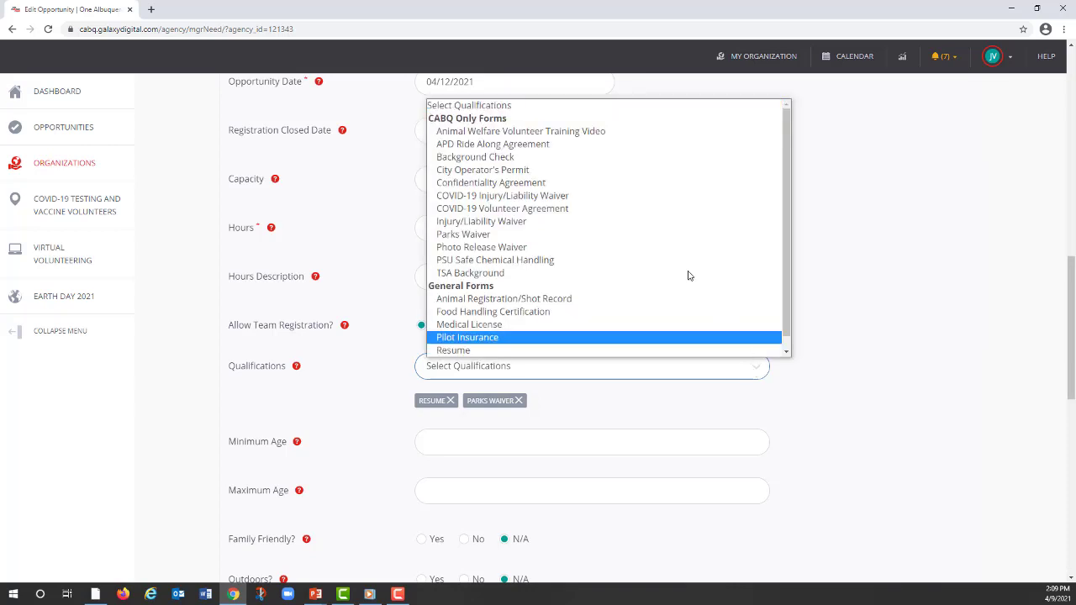
pyautogui.click(467, 274)
pyautogui.click(519, 401)
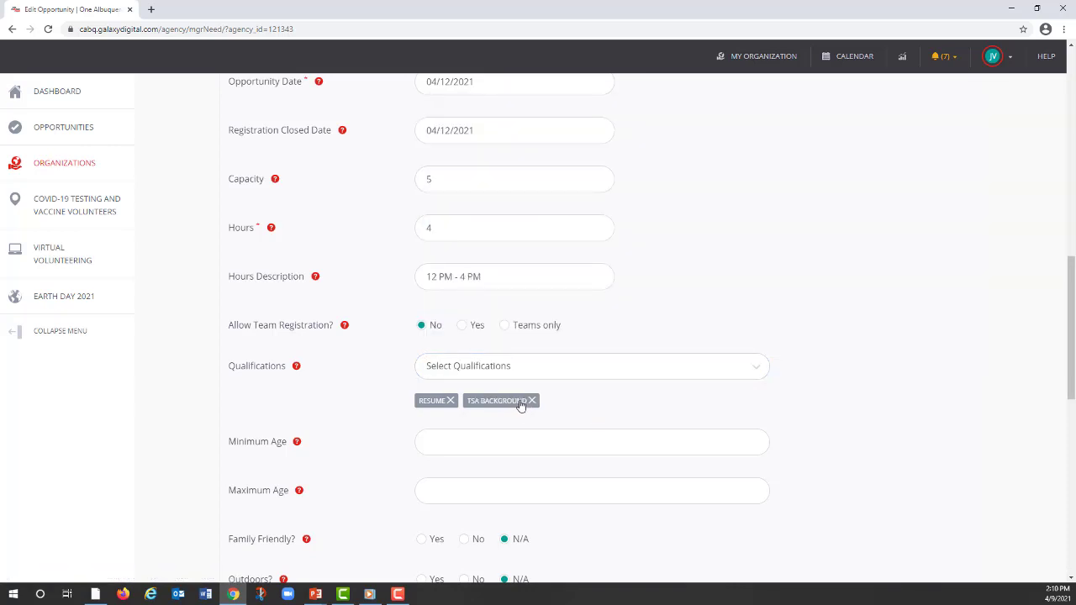
pyautogui.click(532, 401)
# Step: Set the opportunity's minimum age to 18 and mark it as family friendly
pyautogui.scroll(-2, 769, 332)
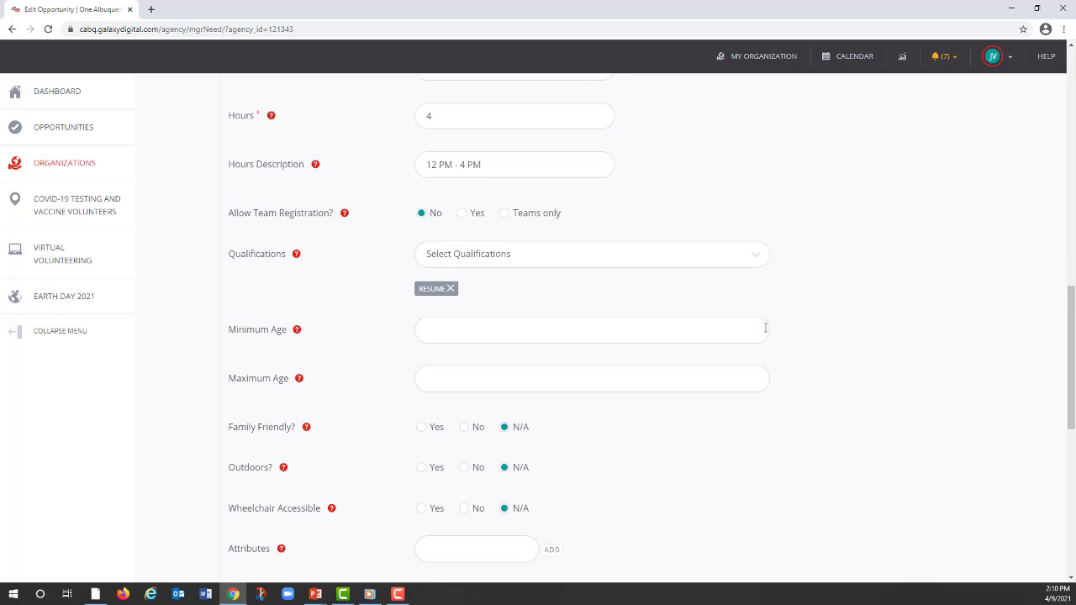
pyautogui.scroll(-1, 891, 290)
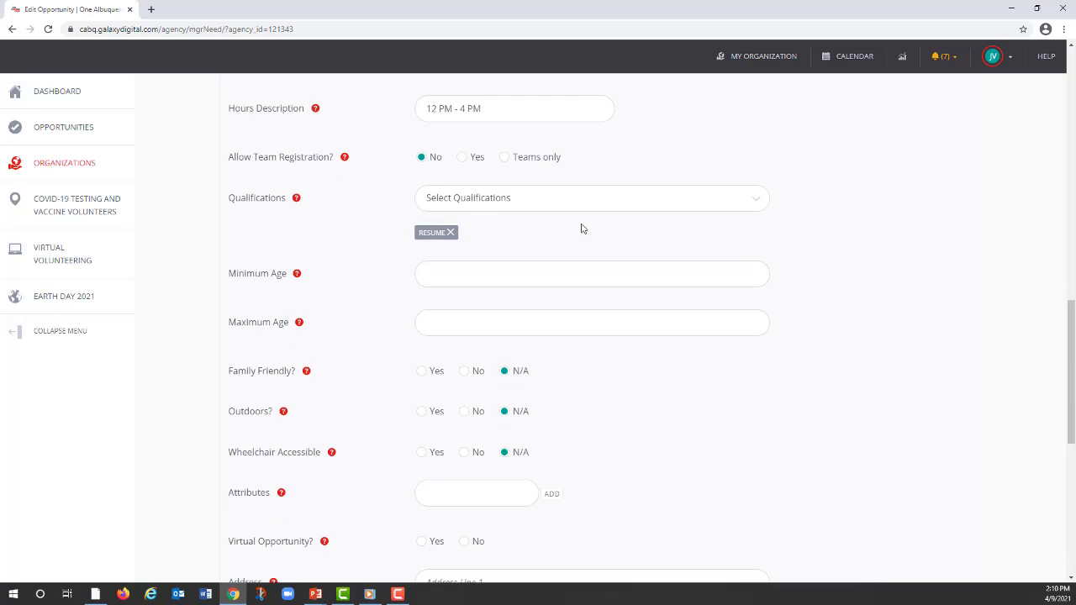
pyautogui.click(458, 274)
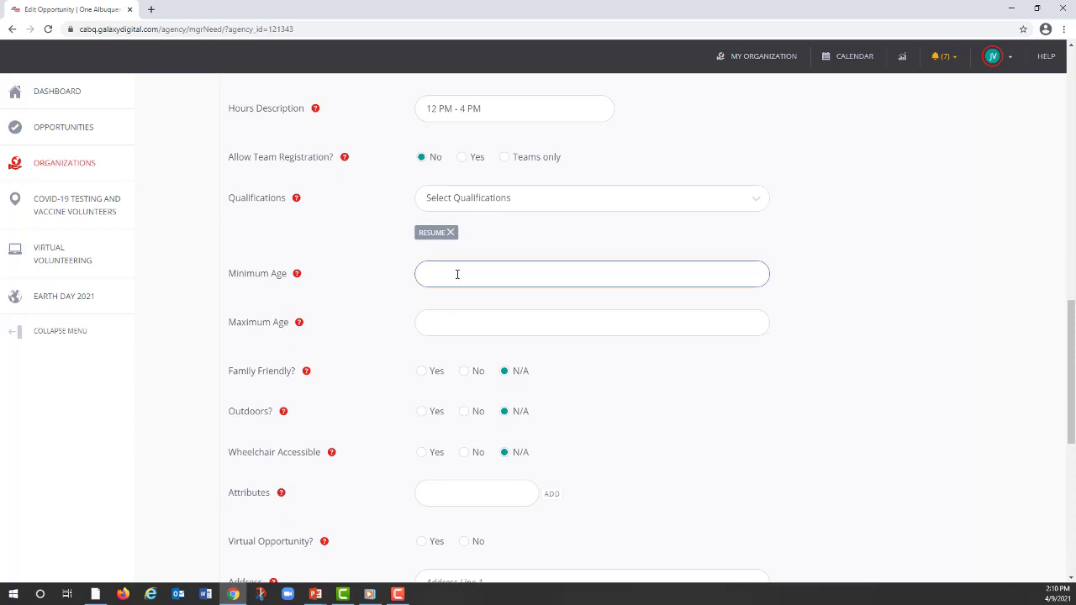
pyautogui.write('18')
pyautogui.click(422, 371)
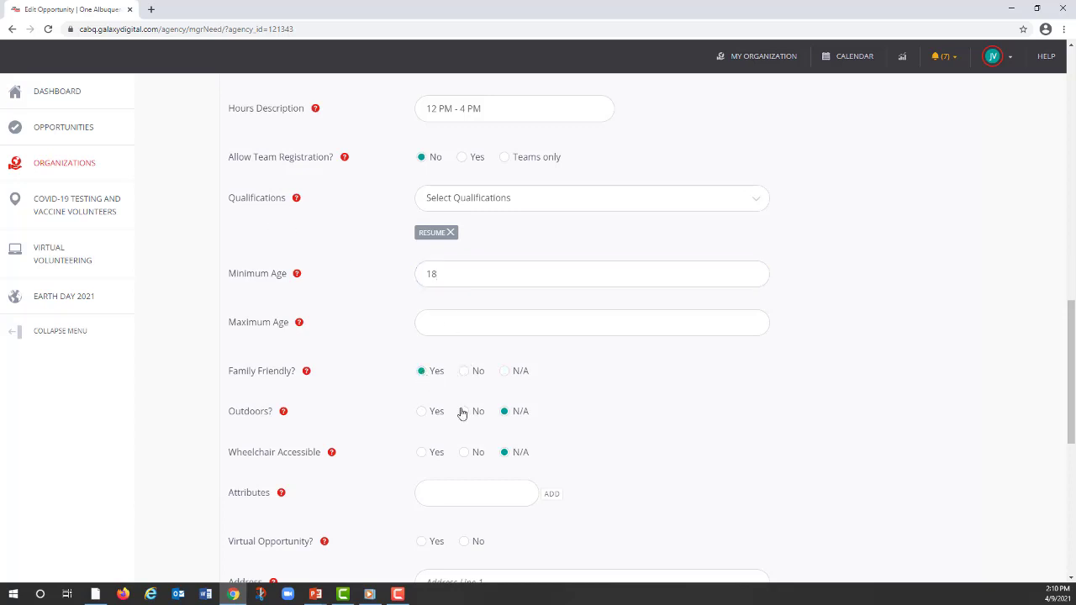
# Step: Mark the opportunity as not outdoors and as wheelchair accessible
pyautogui.click(464, 411)
pyautogui.click(422, 452)
# Step: Try enabling additional notification recipients for the opportunity, and turn the option off again without entering an e-mail address
pyautogui.scroll(-3, 630, 406)
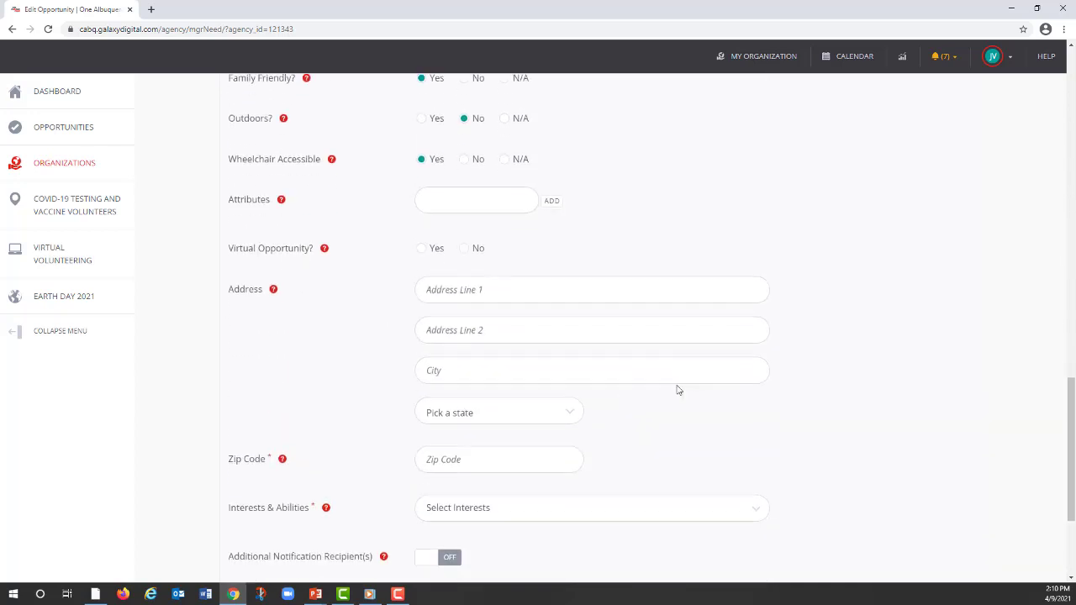
pyautogui.scroll(-1, 721, 432)
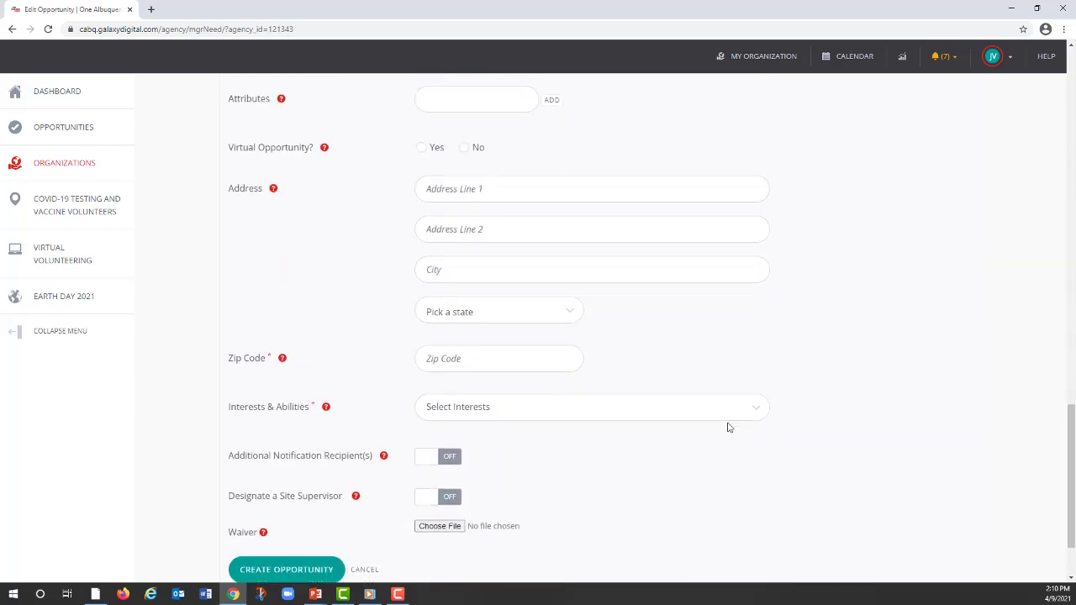
pyautogui.scroll(-1, 715, 420)
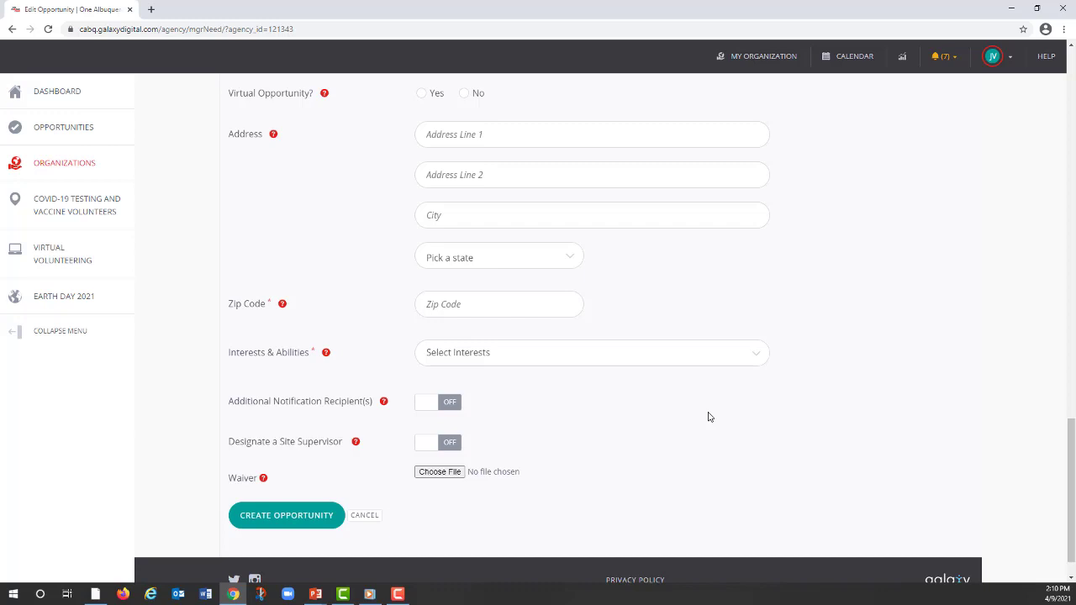
pyautogui.click(452, 403)
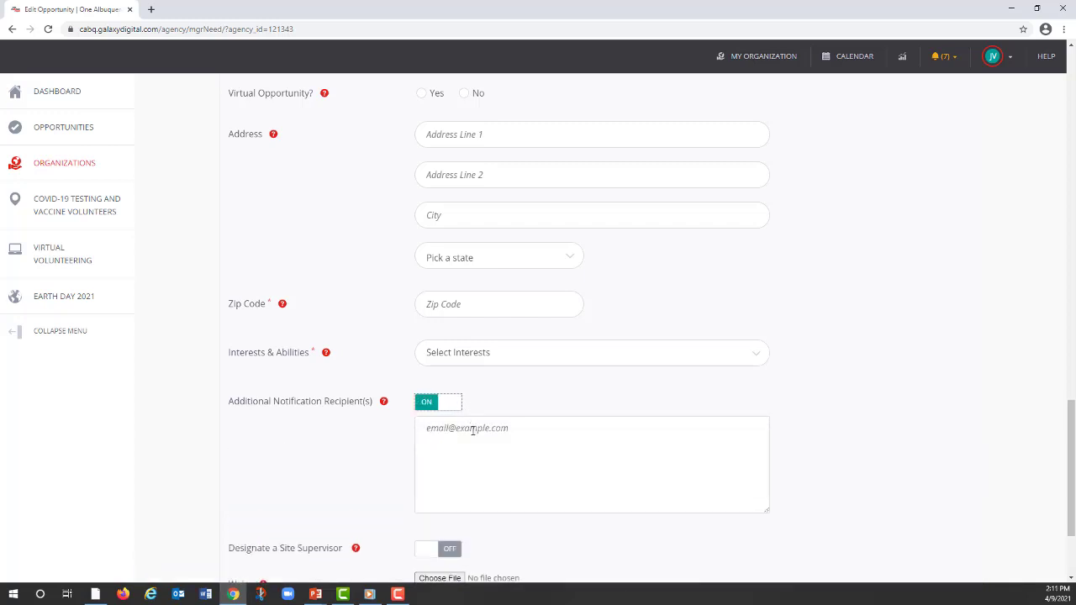
pyautogui.click(475, 432)
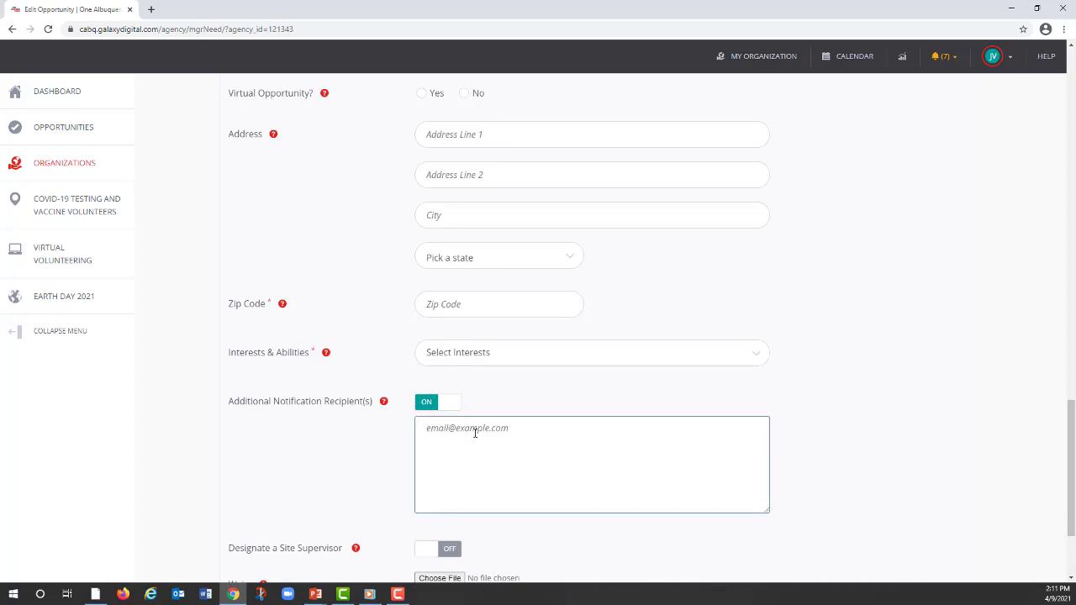
pyautogui.click(424, 406)
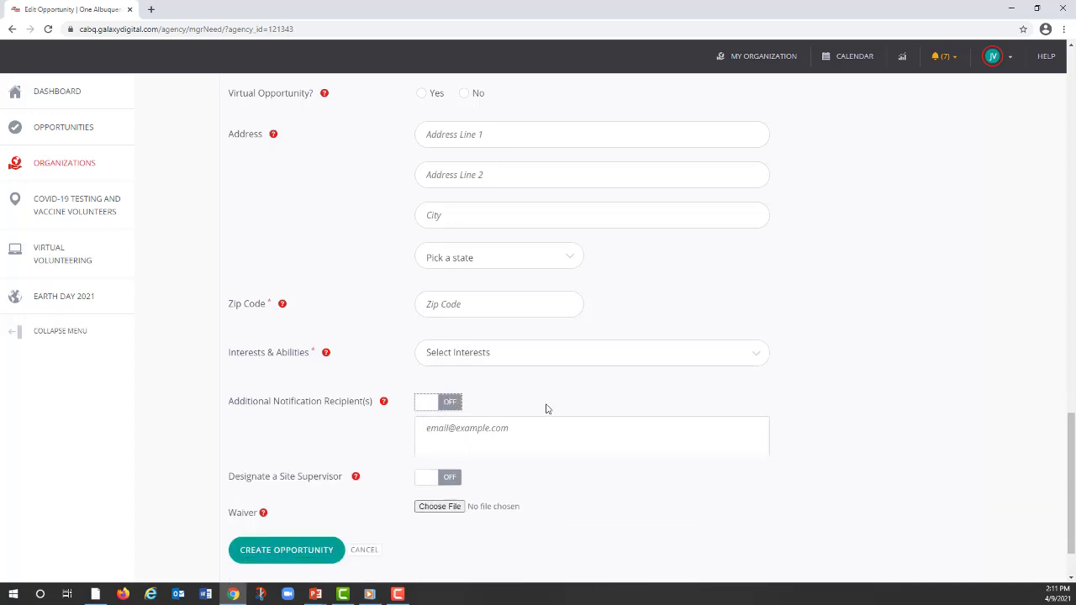
# Step: Create the opportunity with the required zip code 87111 and Animals as its interest
pyautogui.scroll(-1, 555, 411)
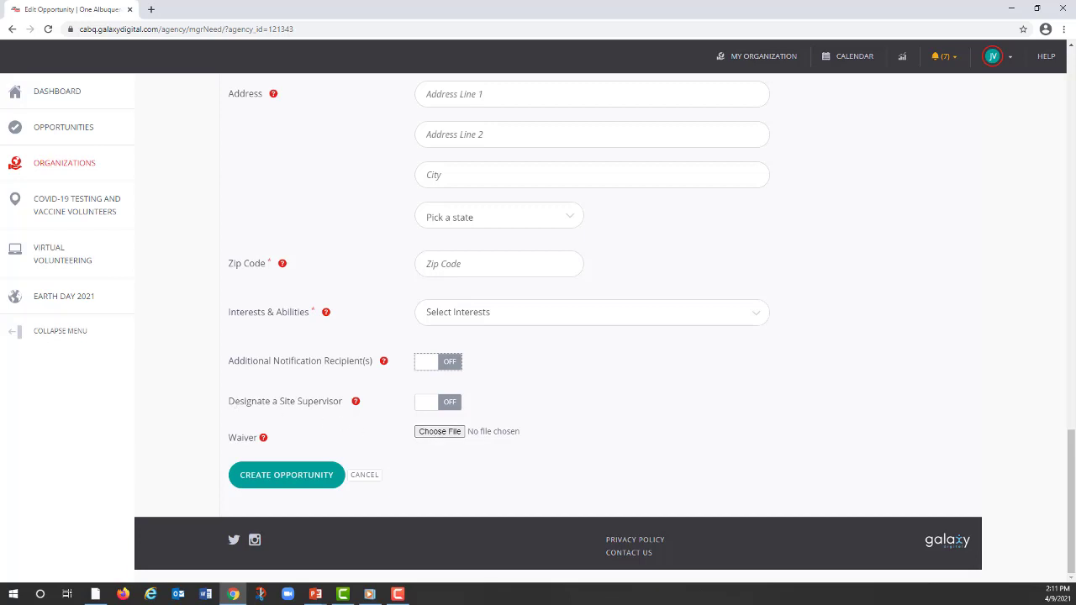
pyautogui.click(317, 483)
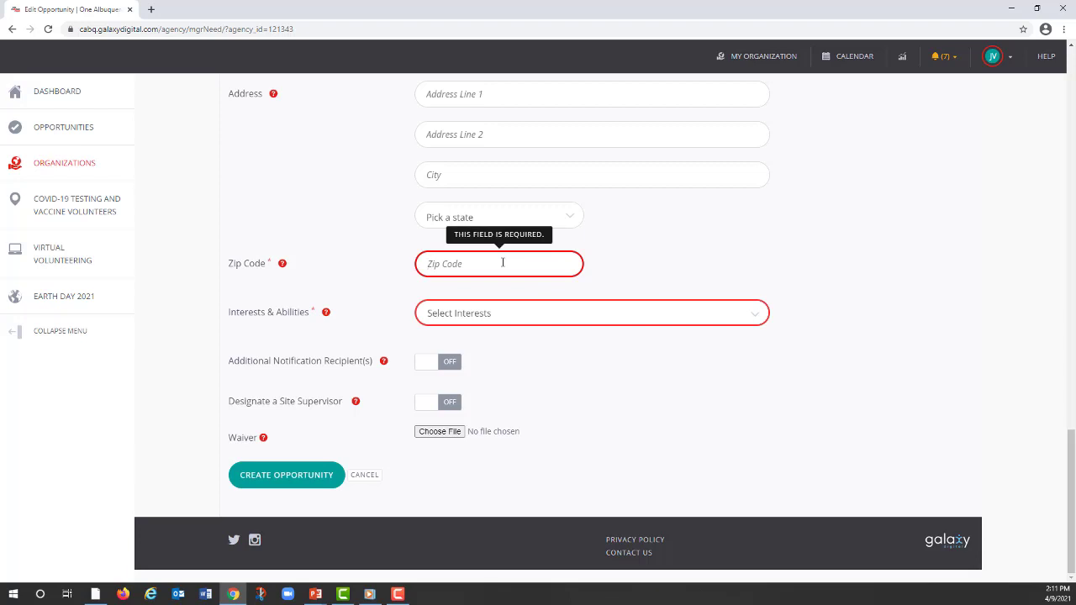
pyautogui.click(503, 262)
pyautogui.write('87111')
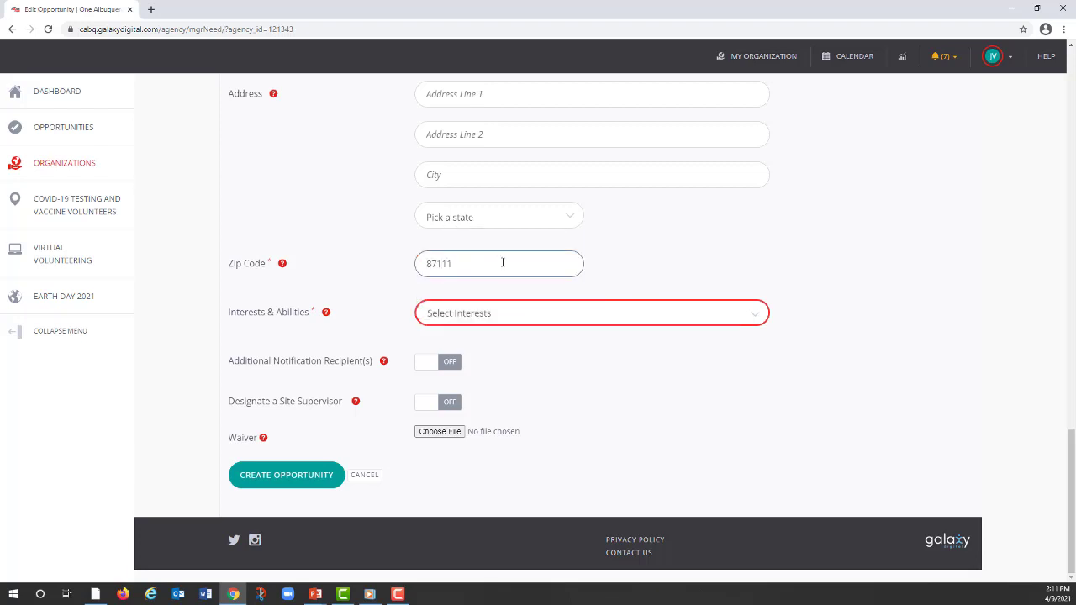
pyautogui.click(762, 314)
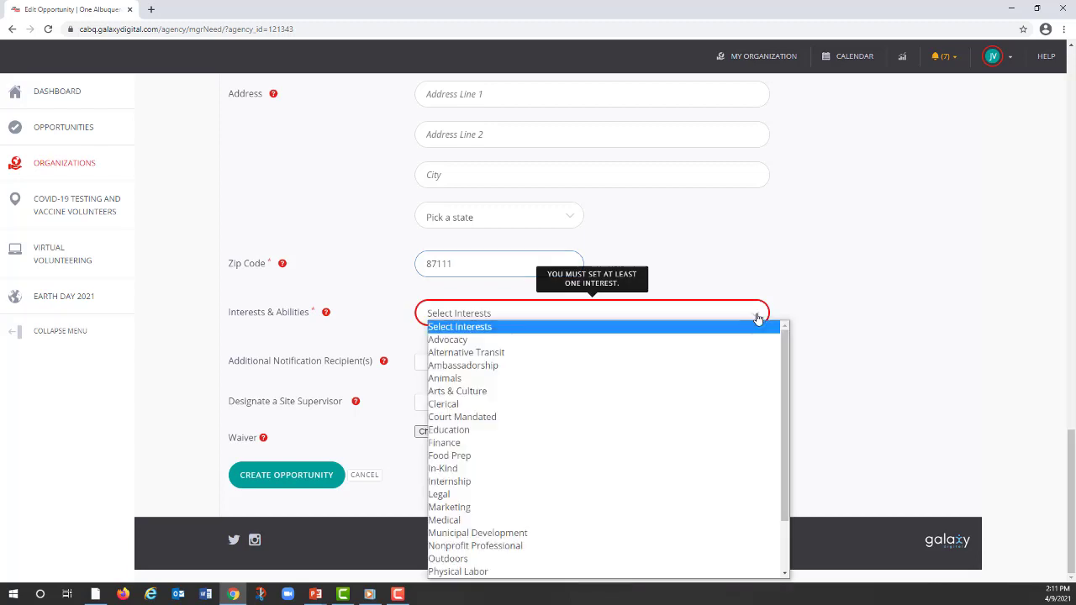
pyautogui.click(454, 382)
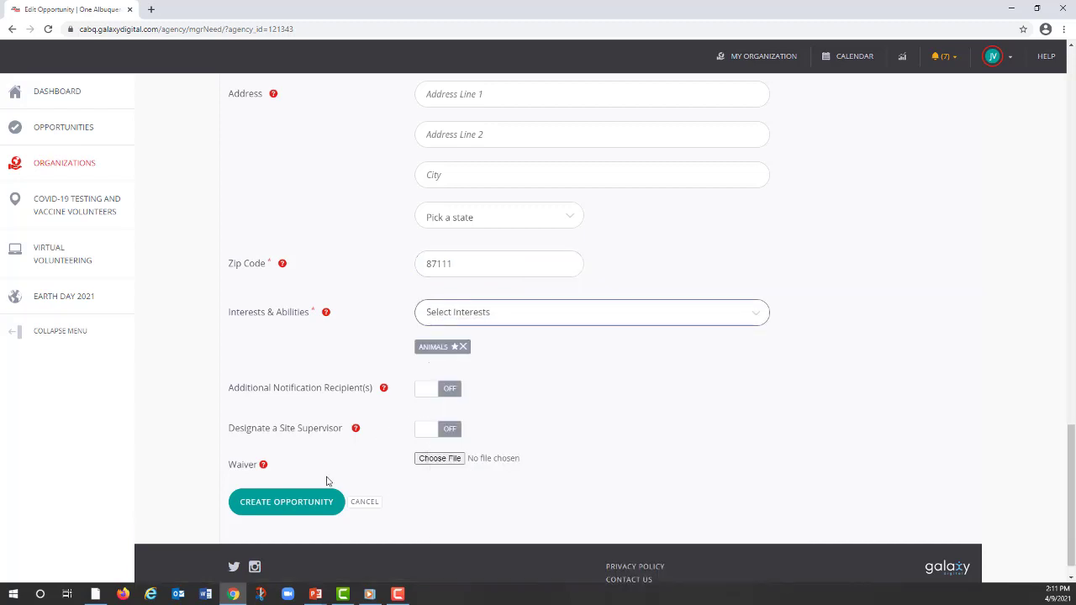
pyautogui.click(294, 505)
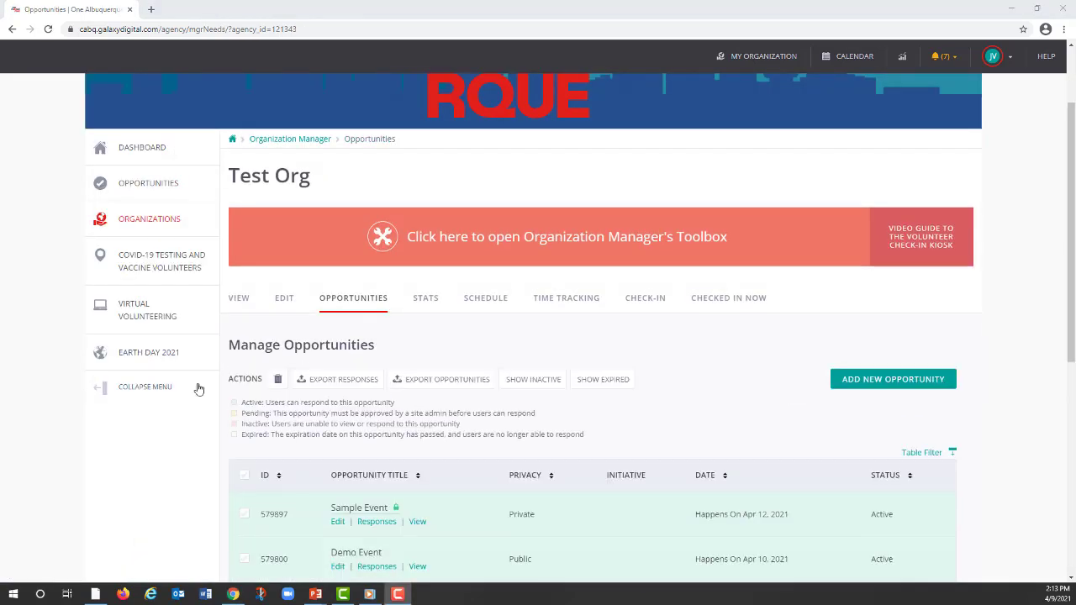
# Step: Open the list of volunteer responses for Demo Event
pyautogui.scroll(-1, 547, 428)
pyautogui.scroll(-1, 545, 427)
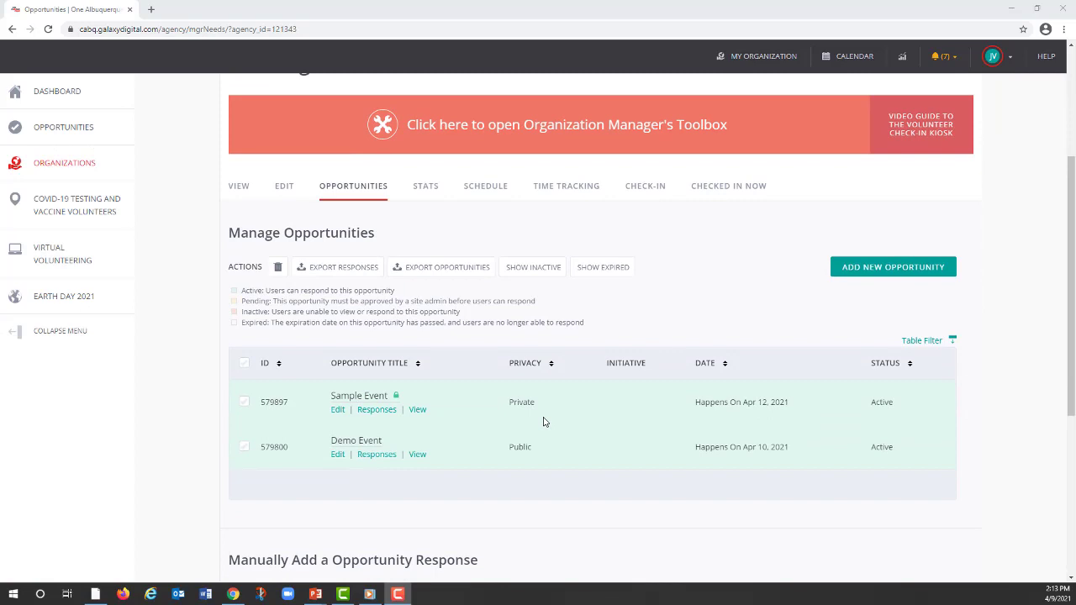
pyautogui.click(377, 456)
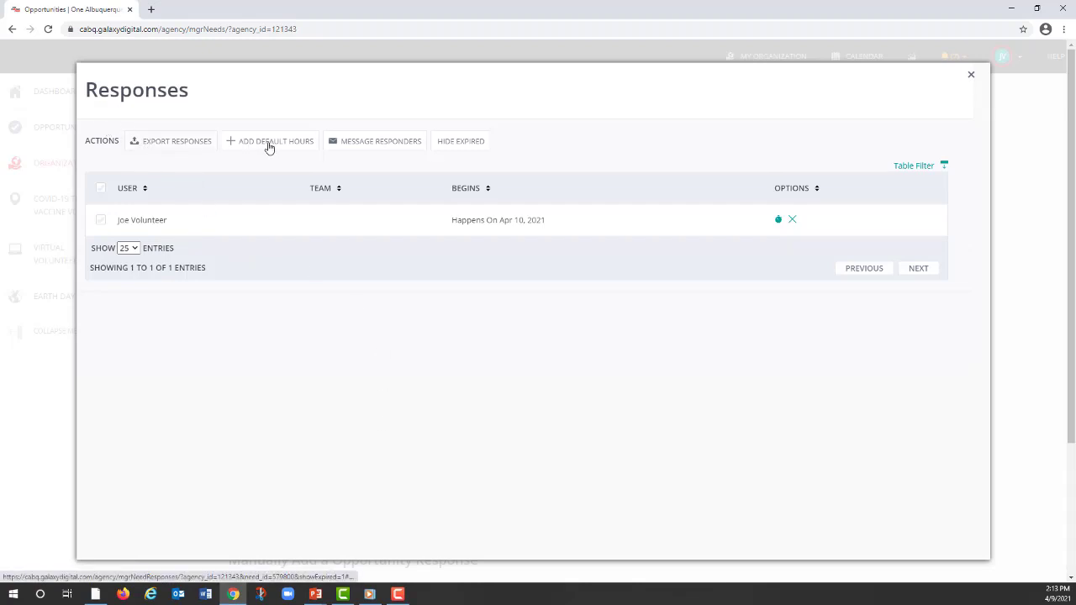
# Step: Try messaging the selected Demo Event responder, decline sending the e-mail, and close the responses
pyautogui.click(372, 145)
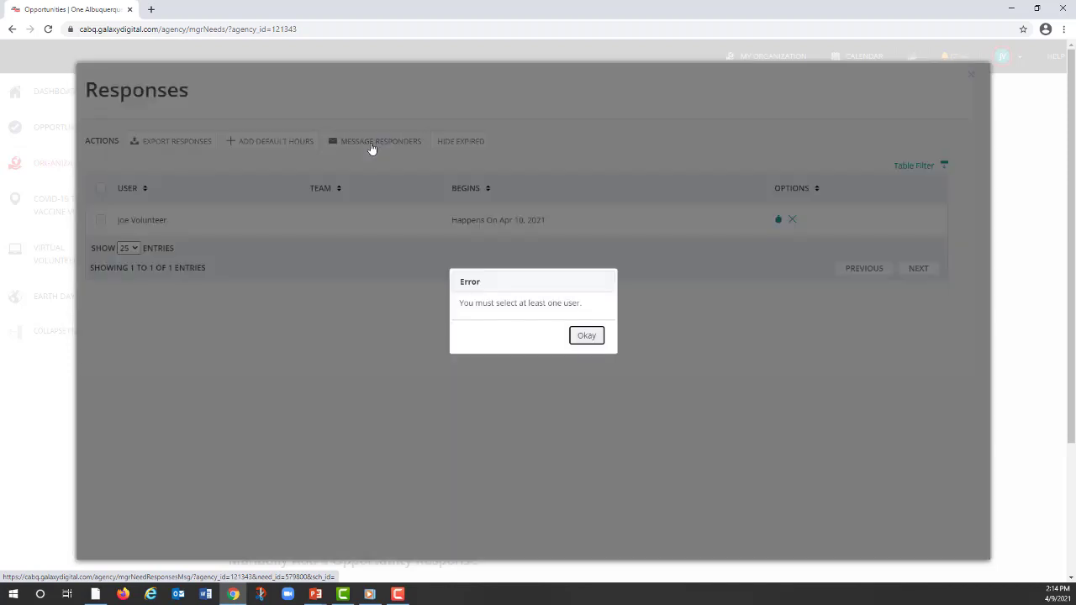
pyautogui.click(586, 336)
pyautogui.click(100, 219)
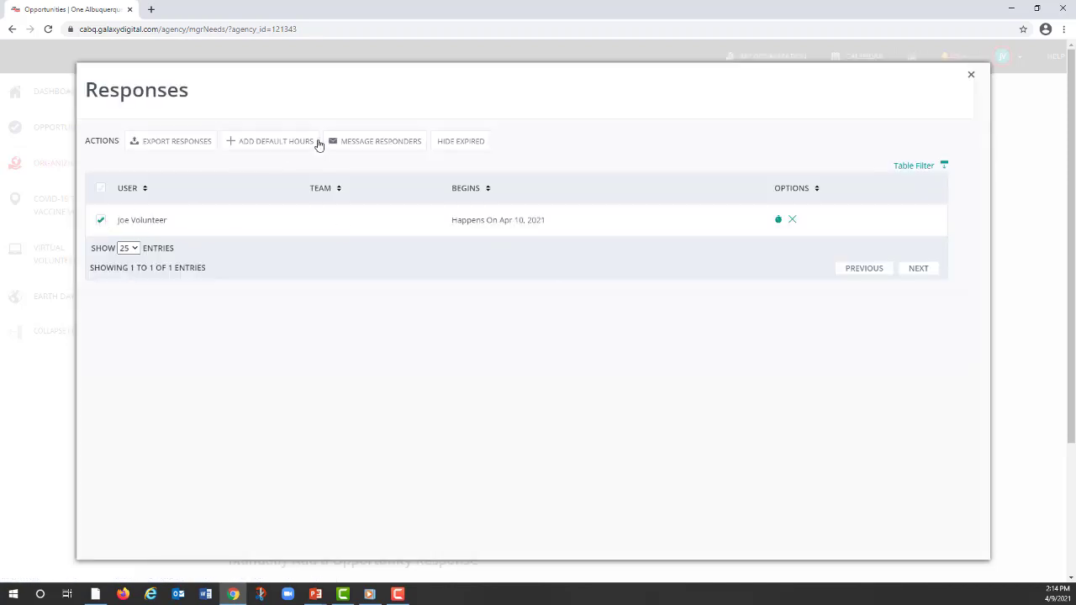
pyautogui.click(369, 141)
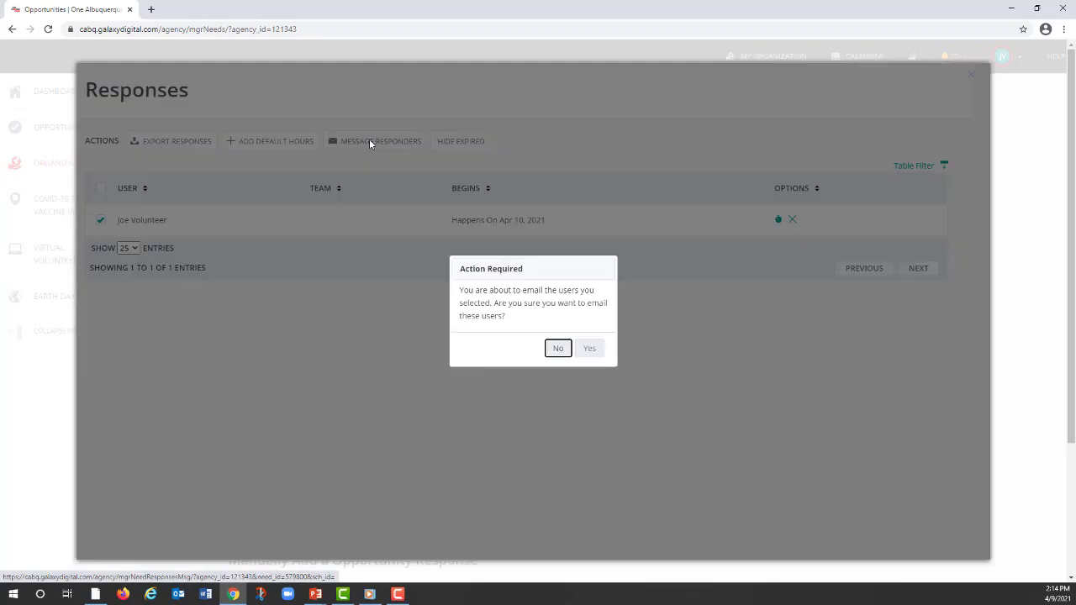
pyautogui.click(556, 348)
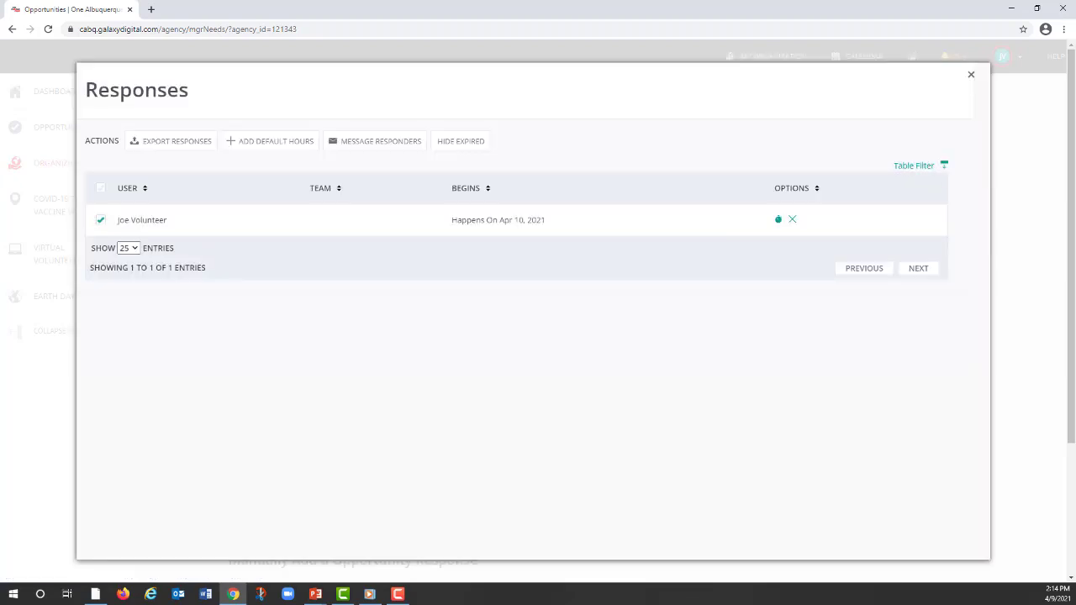
pyautogui.click(970, 75)
# Step: Fill in a manual opportunity response for Demo Event with the volunteer's e-mail
pyautogui.scroll(1, 569, 434)
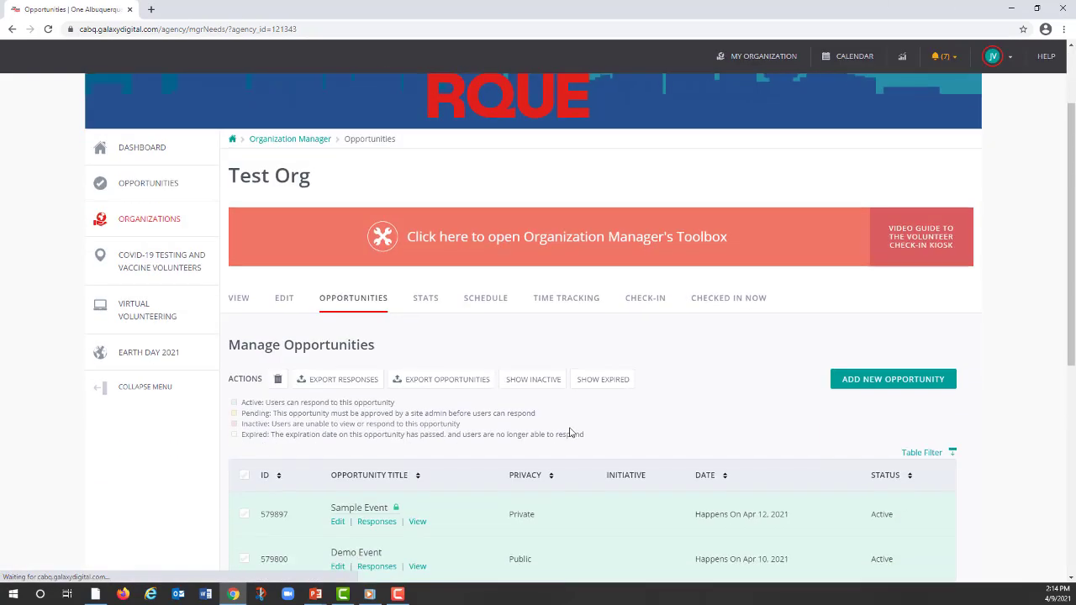
pyautogui.scroll(-5, 566, 430)
pyautogui.scroll(-1, 567, 428)
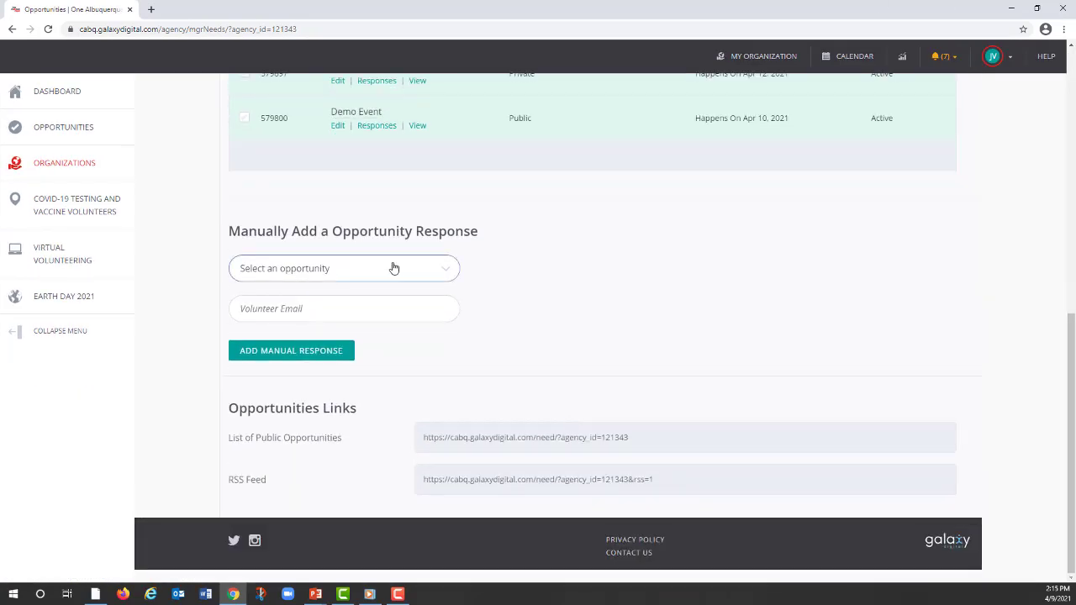
pyautogui.click(445, 271)
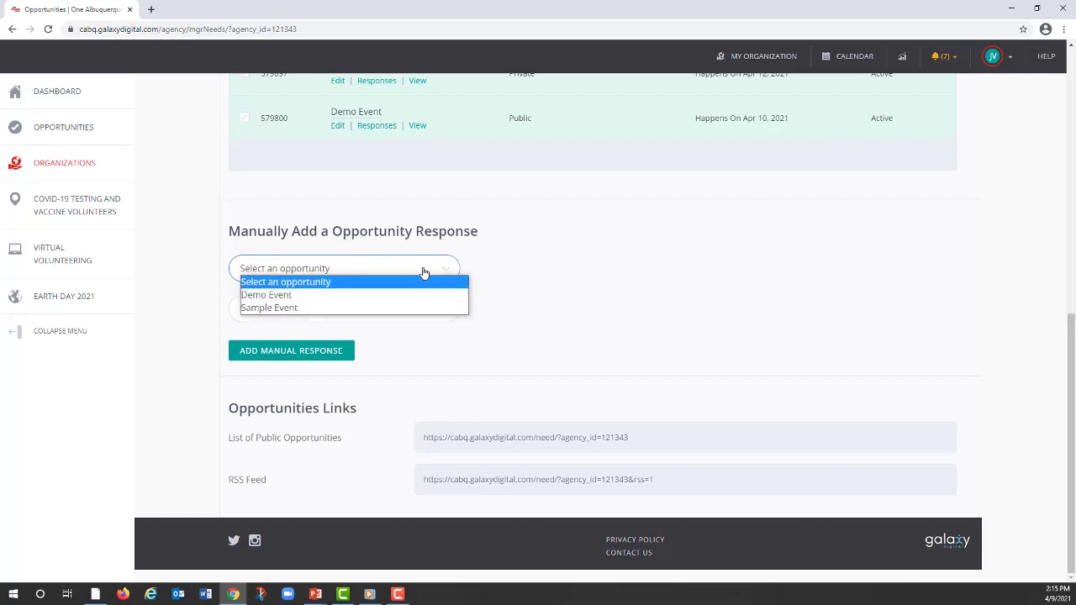
pyautogui.click(284, 298)
pyautogui.click(287, 309)
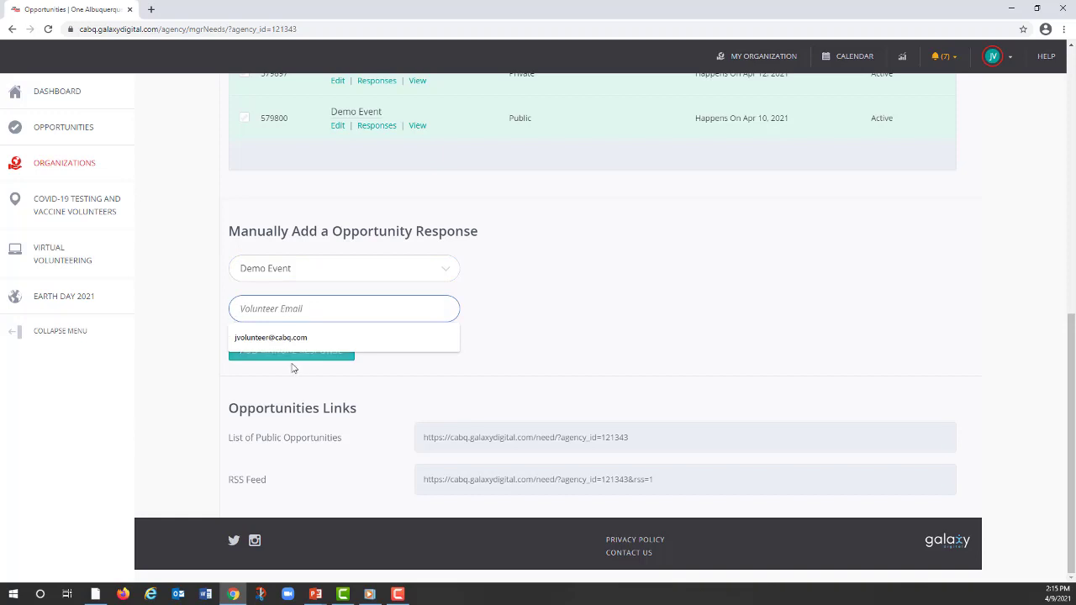
pyautogui.click(300, 340)
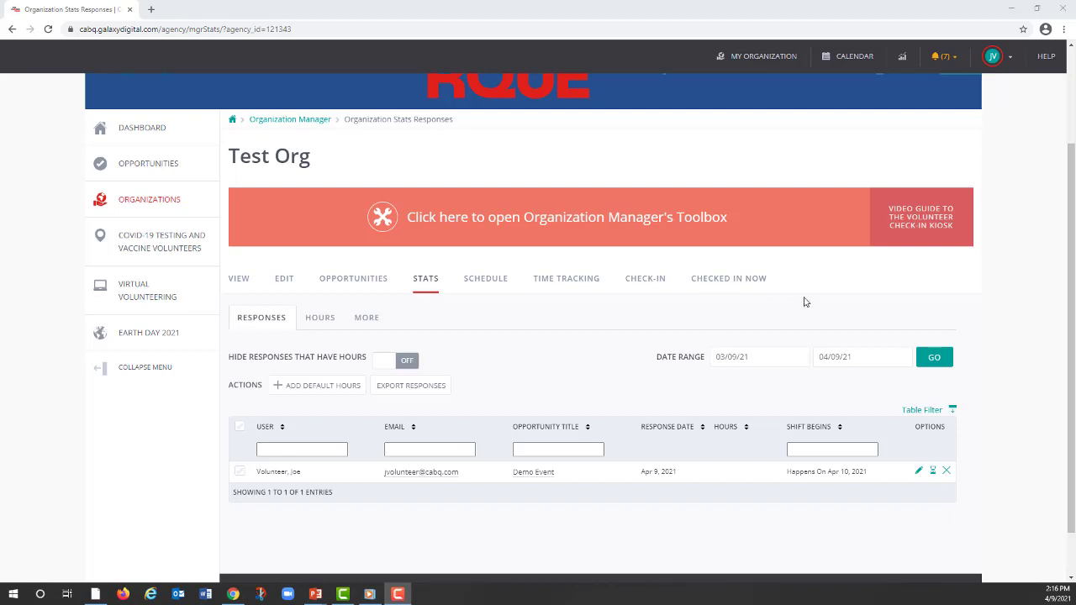
# Step: Show the Response ID and Mobile columns in the organization's response statistics table
pyautogui.click(933, 414)
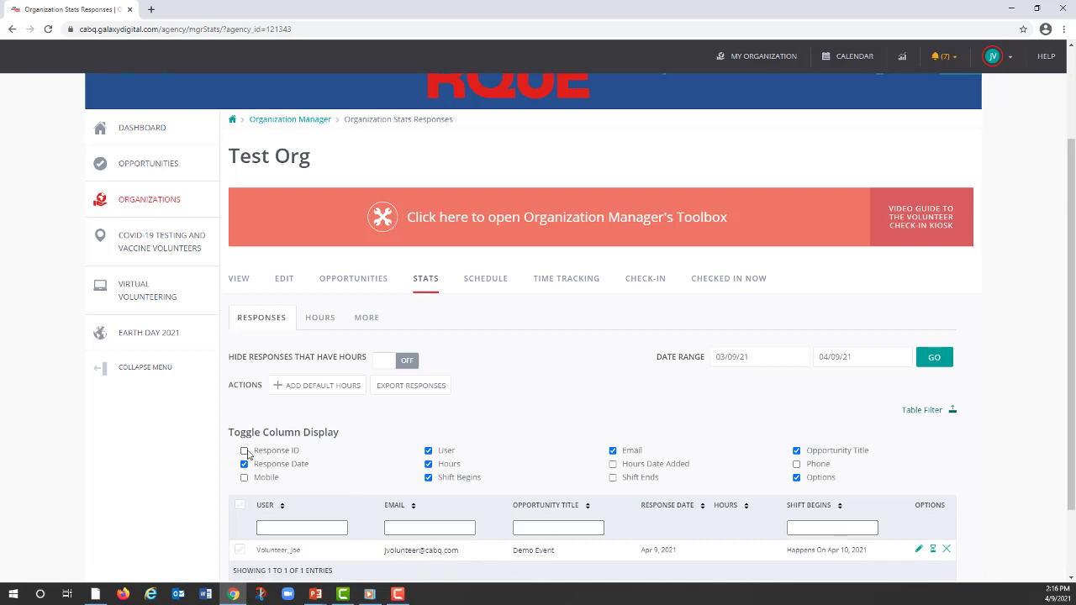
pyautogui.click(245, 451)
pyautogui.click(244, 479)
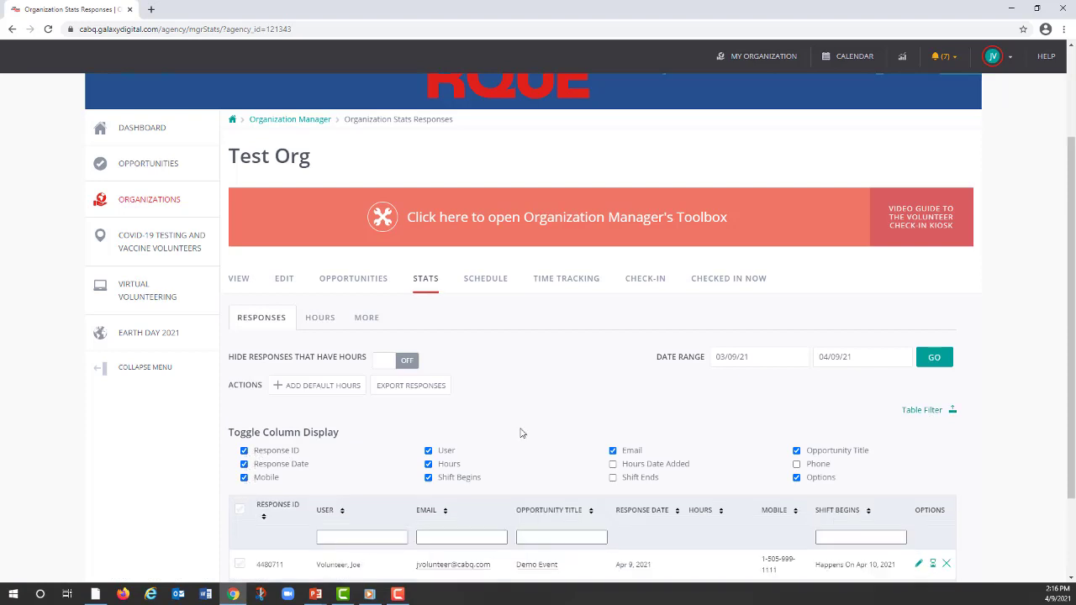
pyautogui.scroll(-2, 966, 429)
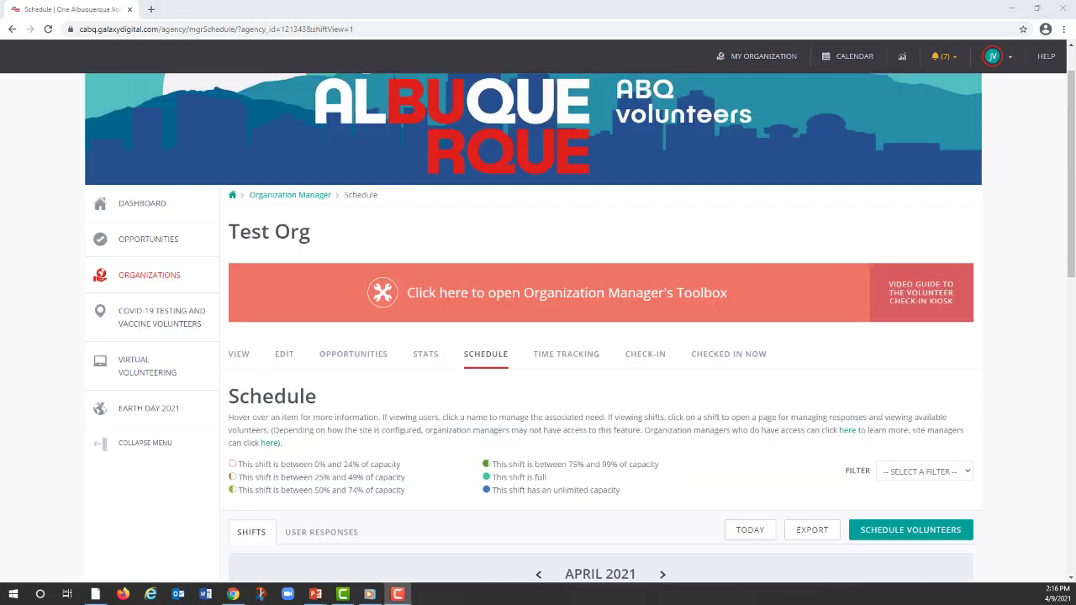
# Step: Examine the April 2021 shift schedule and the details of Demo Event and Sample Event
pyautogui.scroll(-2, 711, 437)
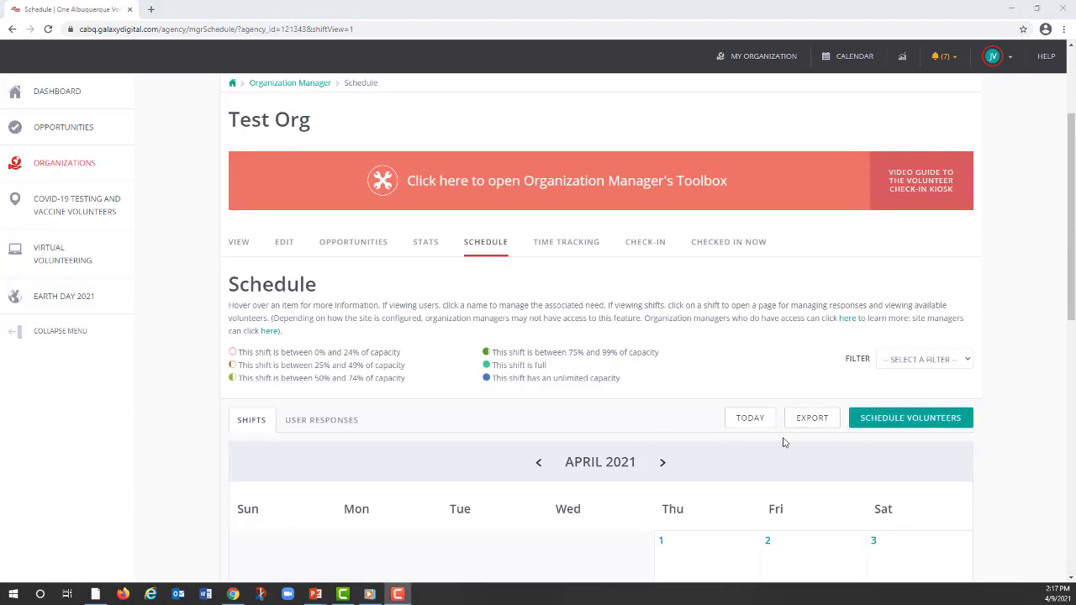
pyautogui.scroll(-2, 782, 436)
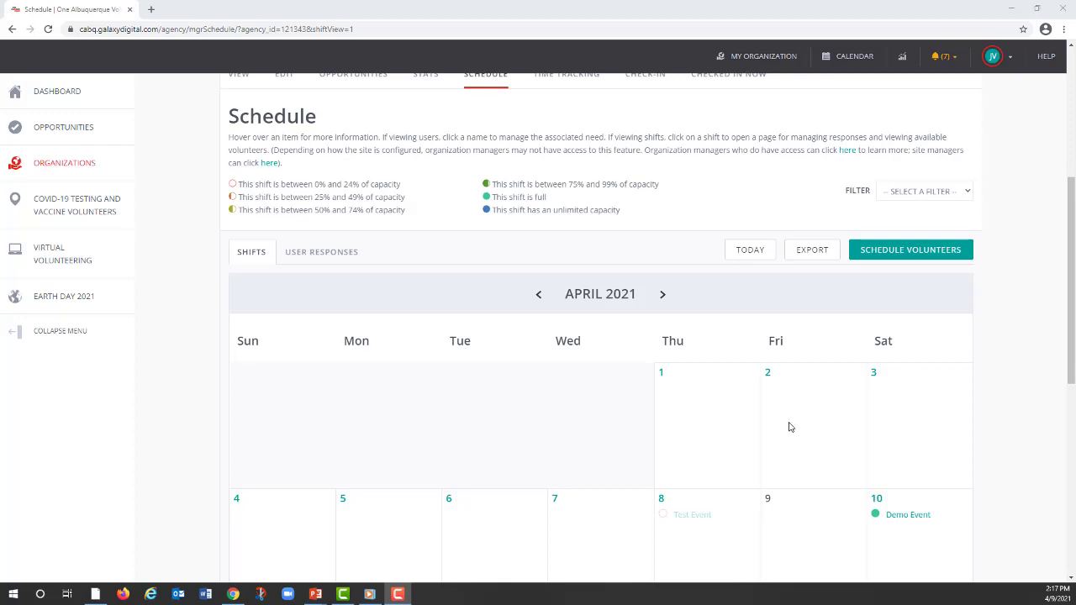
pyautogui.scroll(-1, 788, 426)
pyautogui.scroll(-1, 786, 420)
pyautogui.moveTo(913, 404)
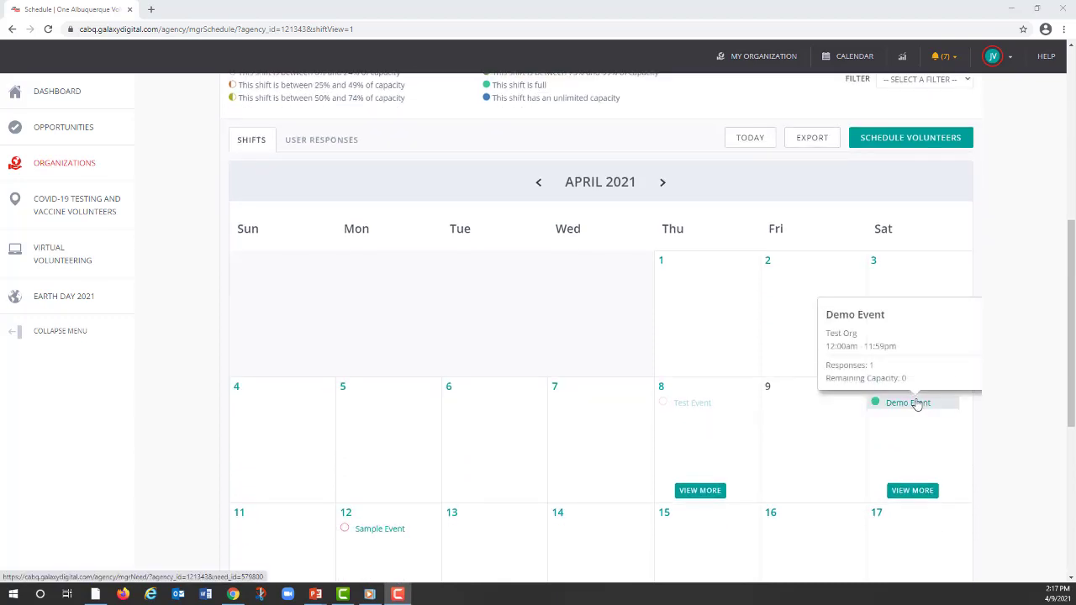
pyautogui.scroll(-1, 795, 396)
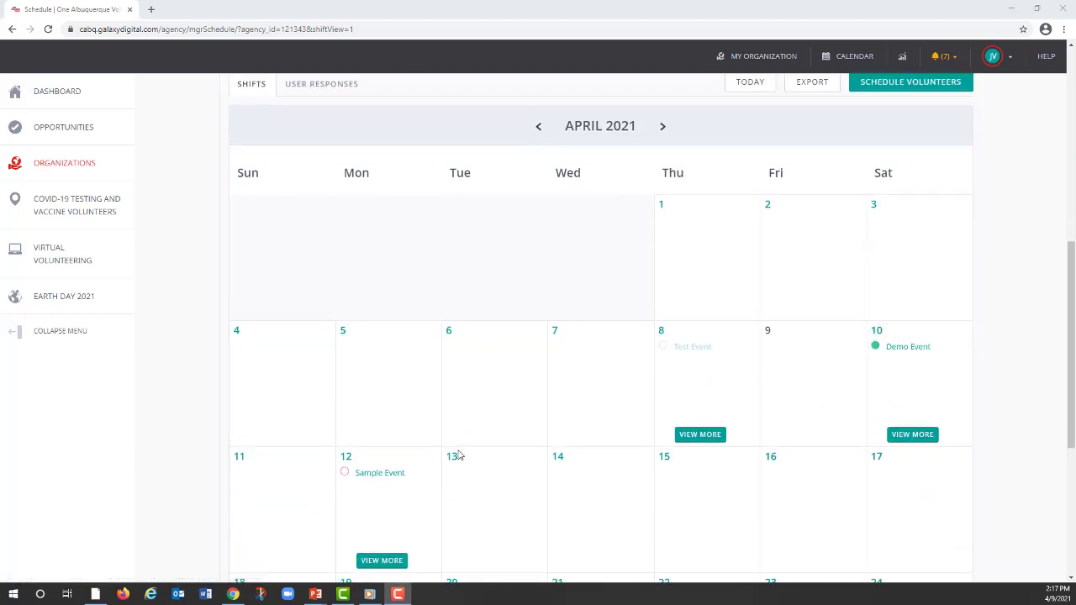
pyautogui.moveTo(381, 475)
# Step: Approve the pending 1.60-hour Test Event entry in the organization's volunteer time tracking
pyautogui.scroll(3, 564, 320)
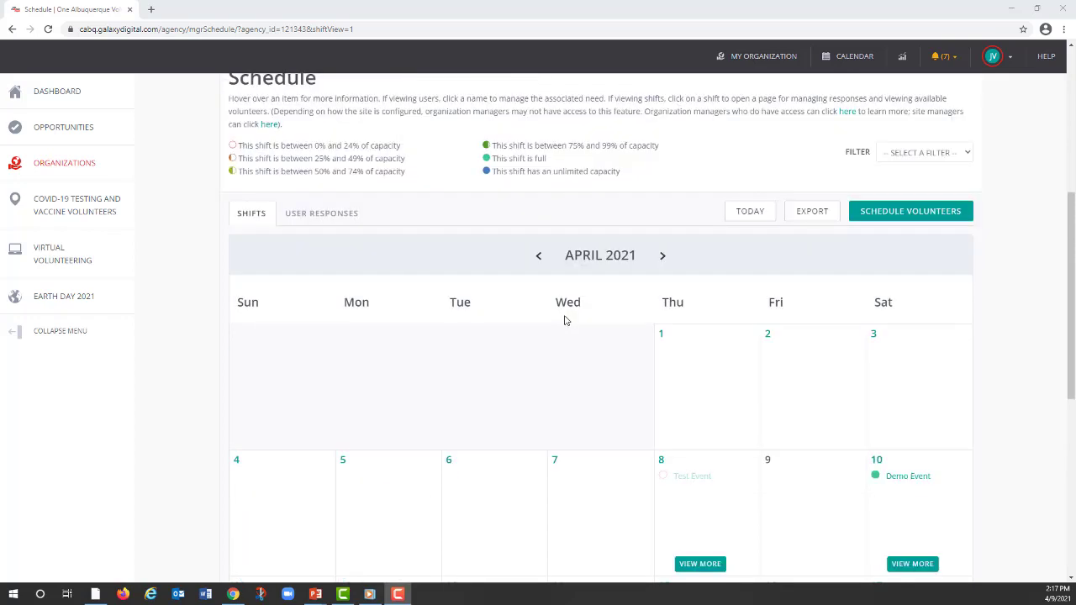
pyautogui.scroll(3, 572, 316)
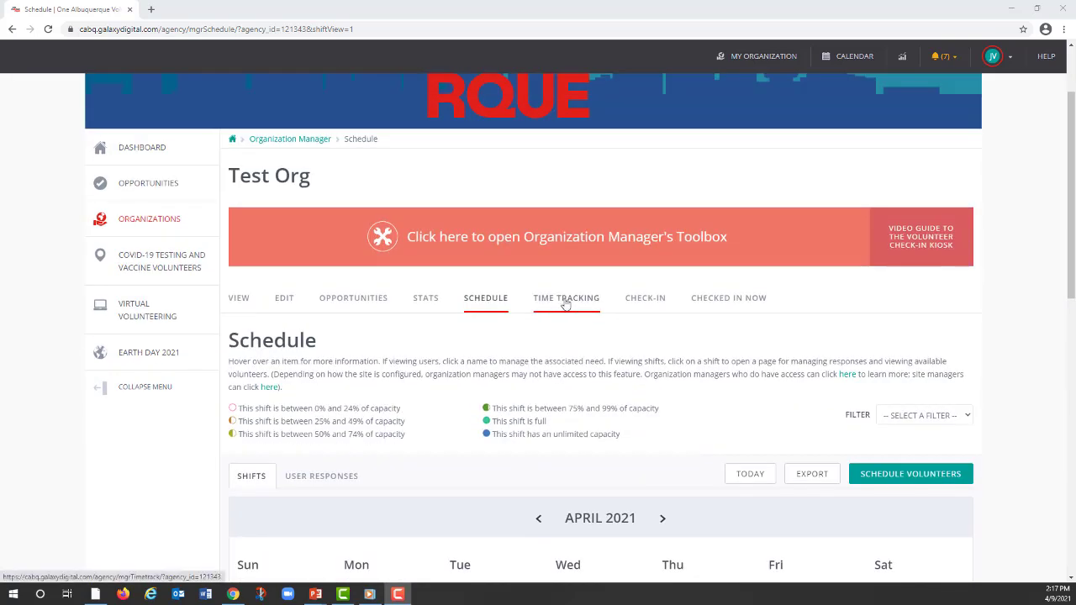
pyautogui.click(565, 299)
pyautogui.scroll(-2, 648, 395)
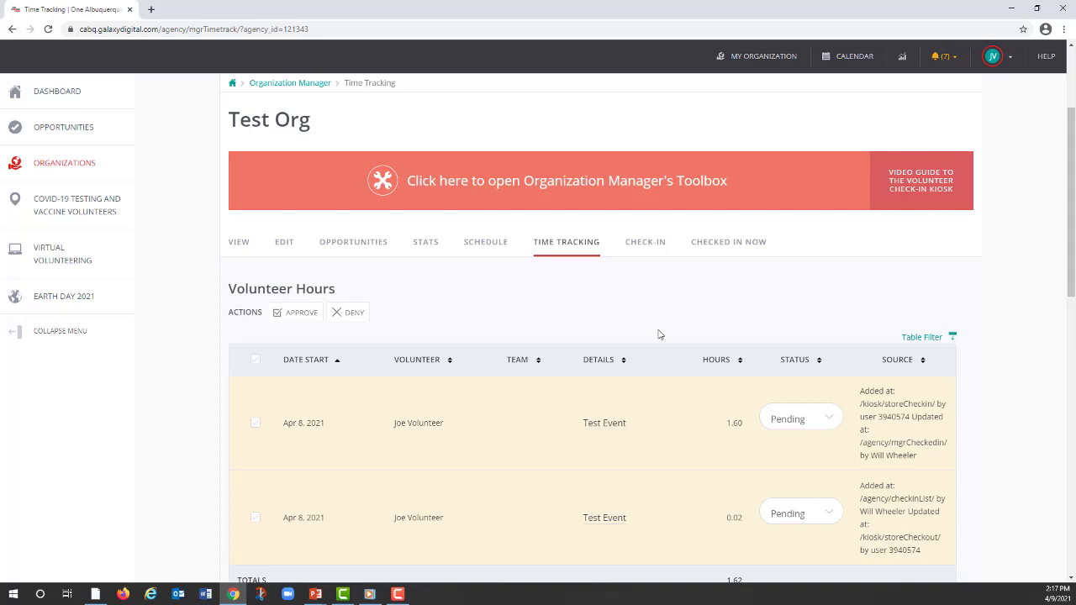
pyautogui.scroll(-2, 659, 336)
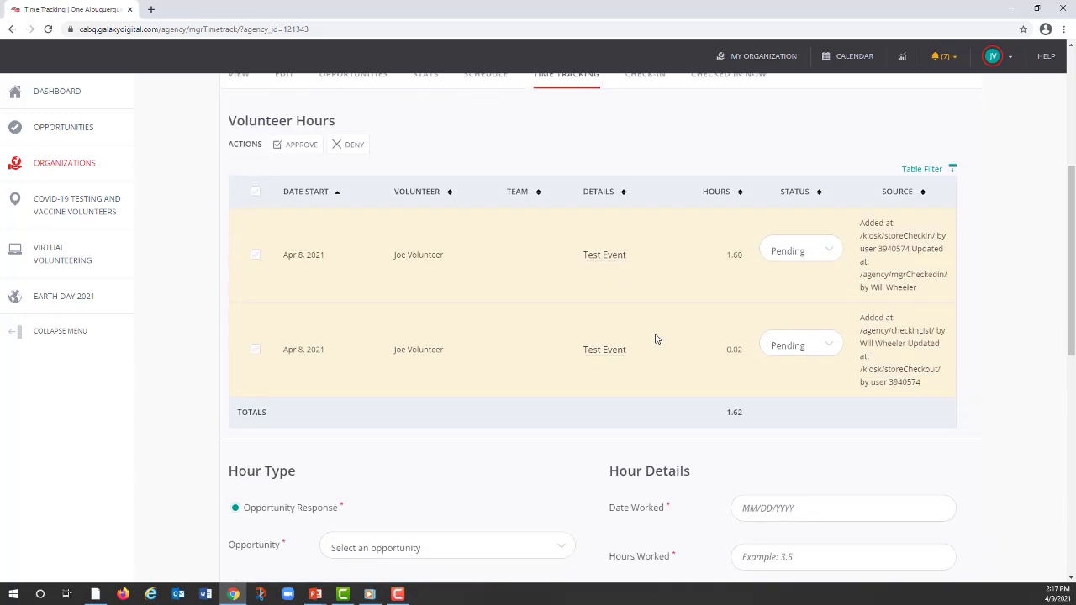
pyautogui.click(828, 251)
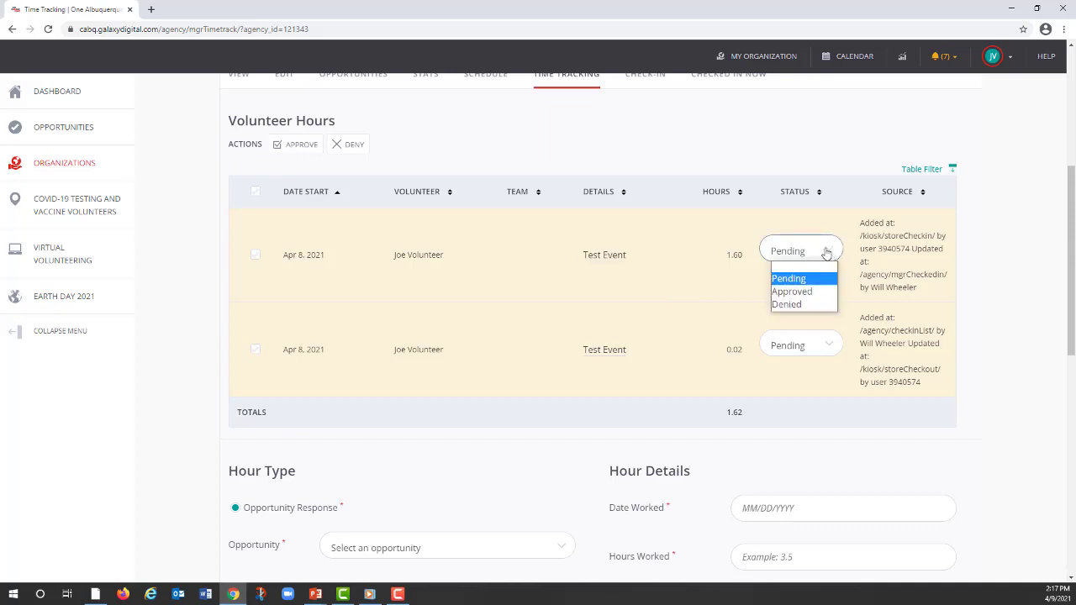
pyautogui.click(786, 292)
# Step: Select the remaining pending Test Event hours entry and review the form for adding volunteer hours
pyautogui.click(254, 255)
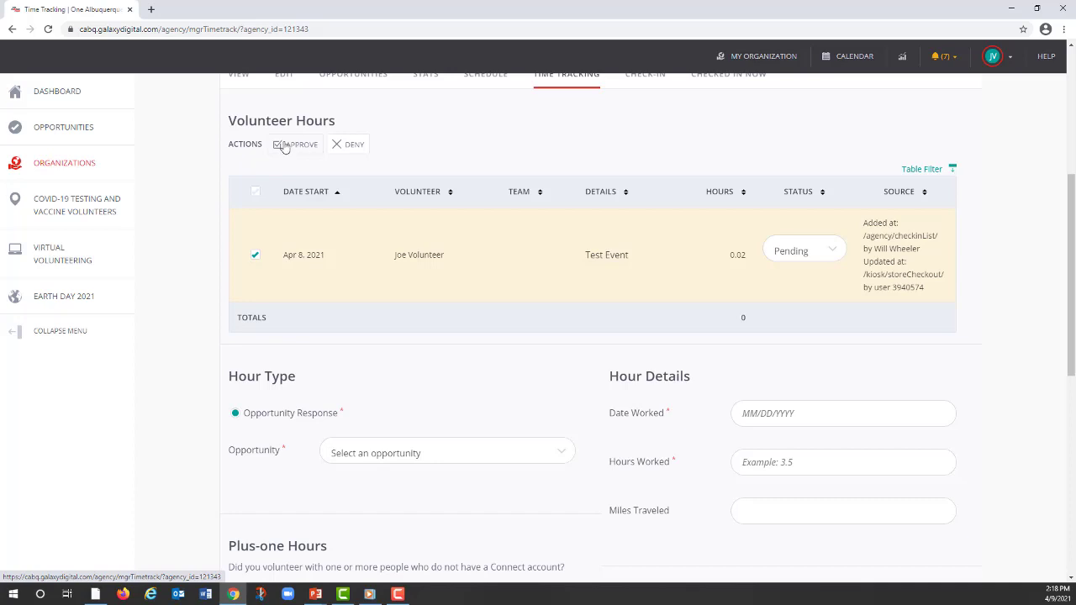
pyautogui.scroll(-3, 701, 310)
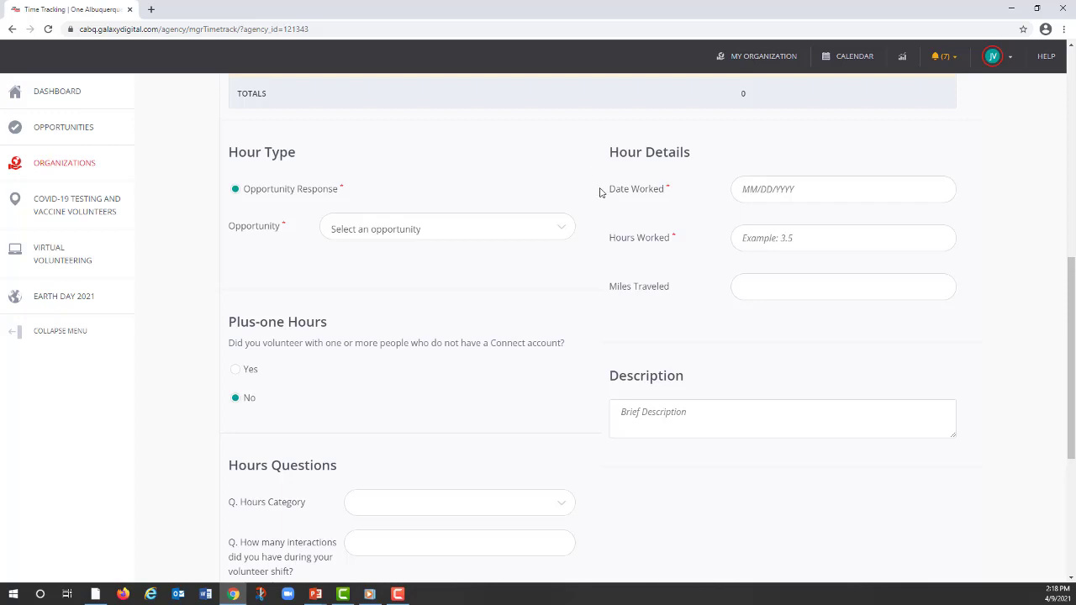
pyautogui.scroll(5, 602, 193)
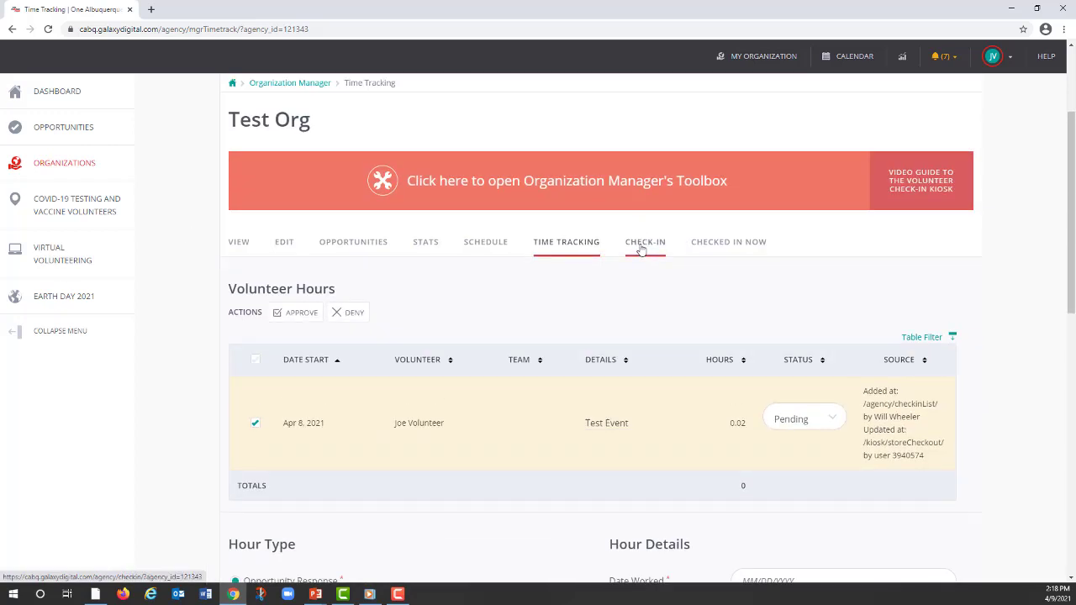
# Step: Check in the listed volunteer for Demo Event using the organization's bulk check-in list
pyautogui.click(646, 244)
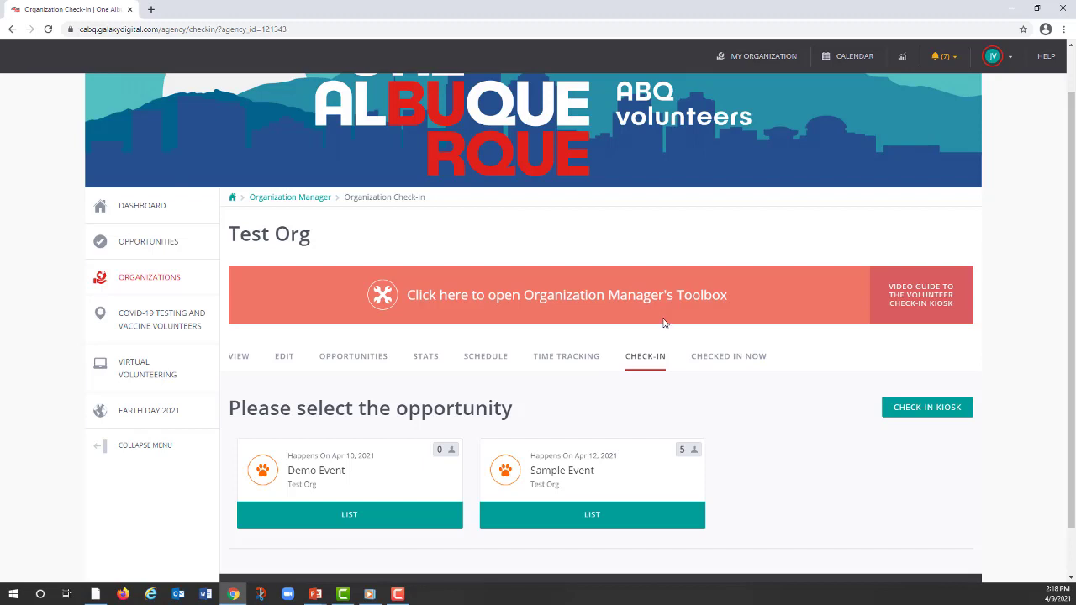
pyautogui.click(325, 511)
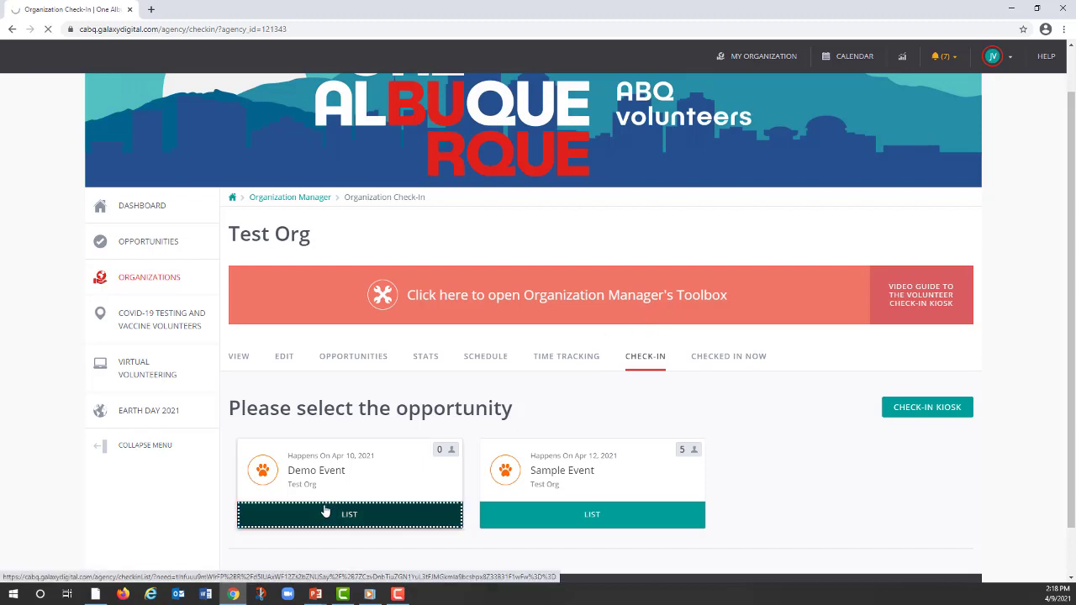
pyautogui.scroll(-1, 528, 441)
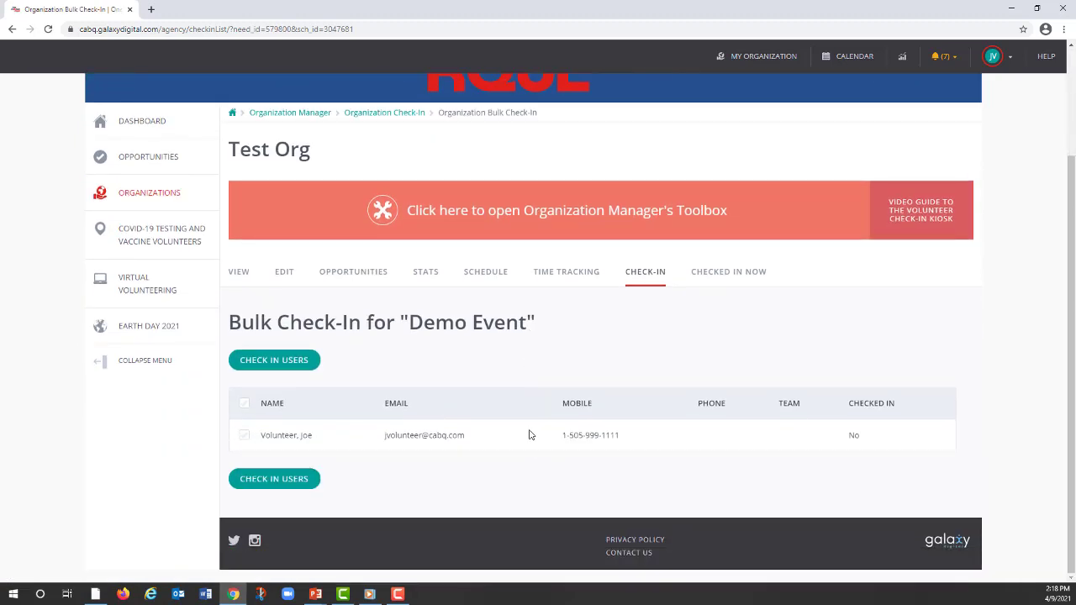
pyautogui.click(245, 436)
pyautogui.click(282, 480)
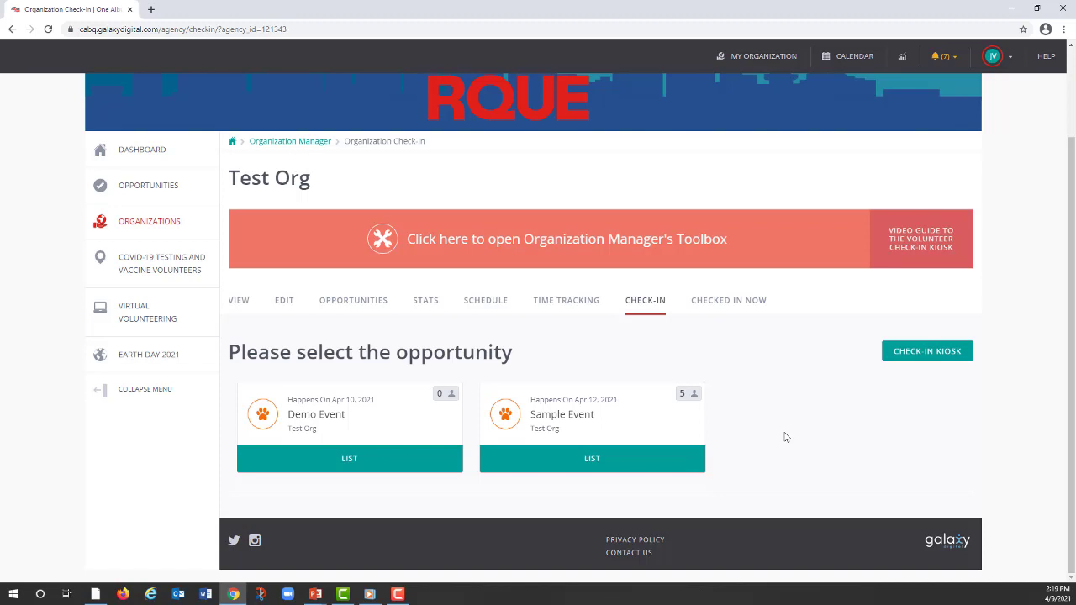
# Step: Launch the check-in kiosk, accept being logged out, and choose to identify an existing account by e-mail address
pyautogui.click(948, 352)
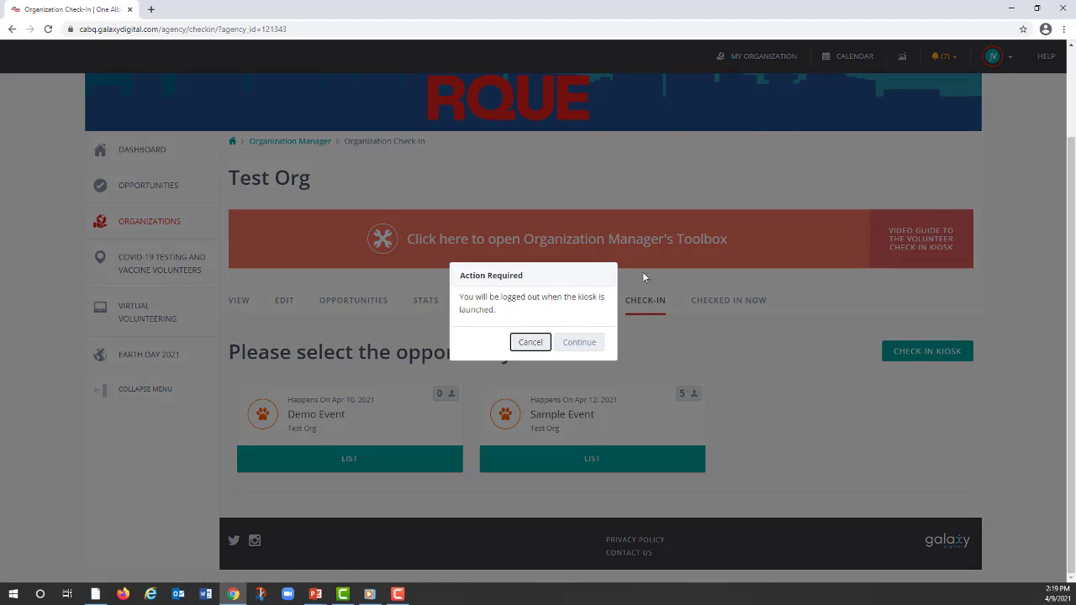
pyautogui.click(578, 345)
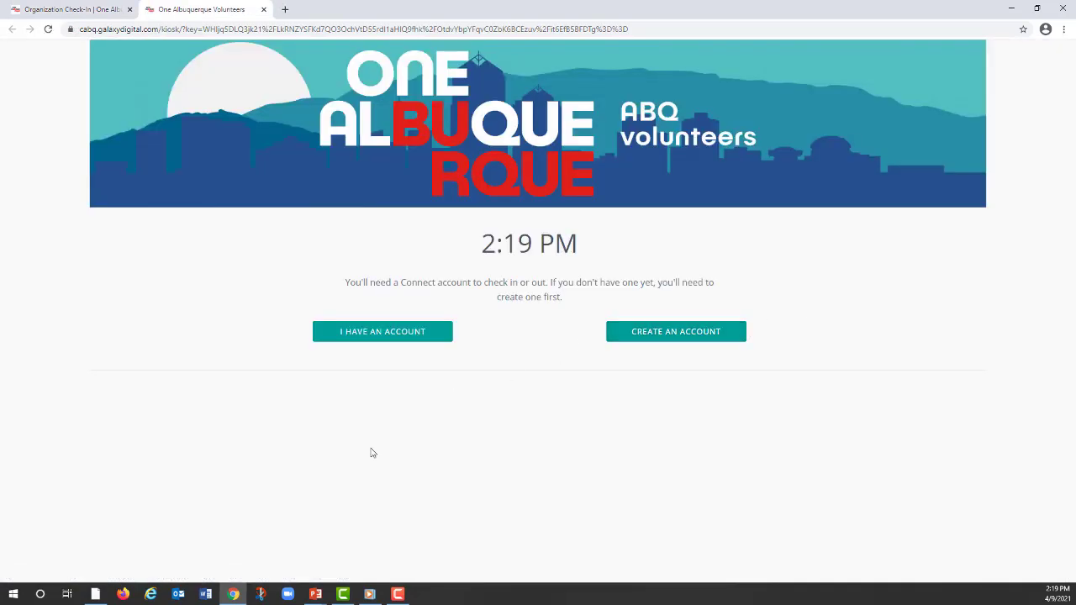
pyautogui.click(397, 336)
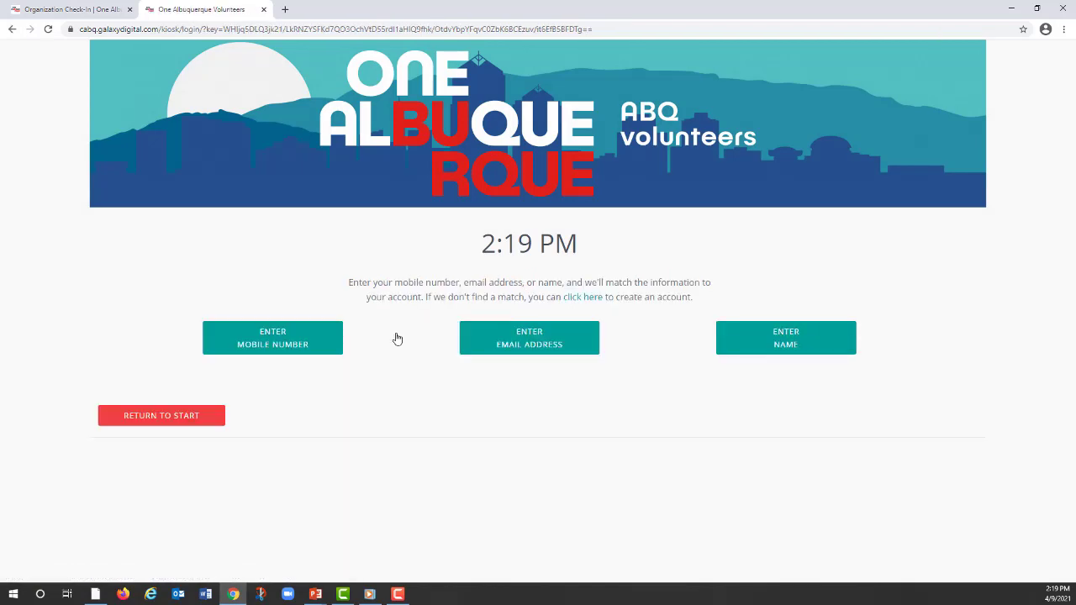
pyautogui.click(527, 340)
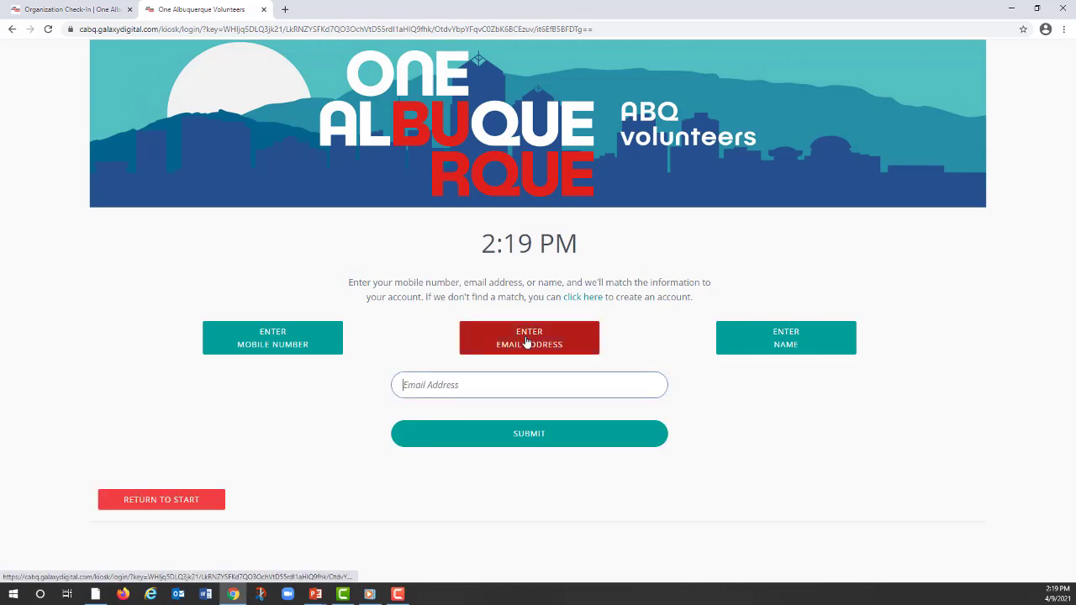
# Step: Submit the volunteer's e-mail address at the kiosk and confirm the matching account
pyautogui.click(487, 385)
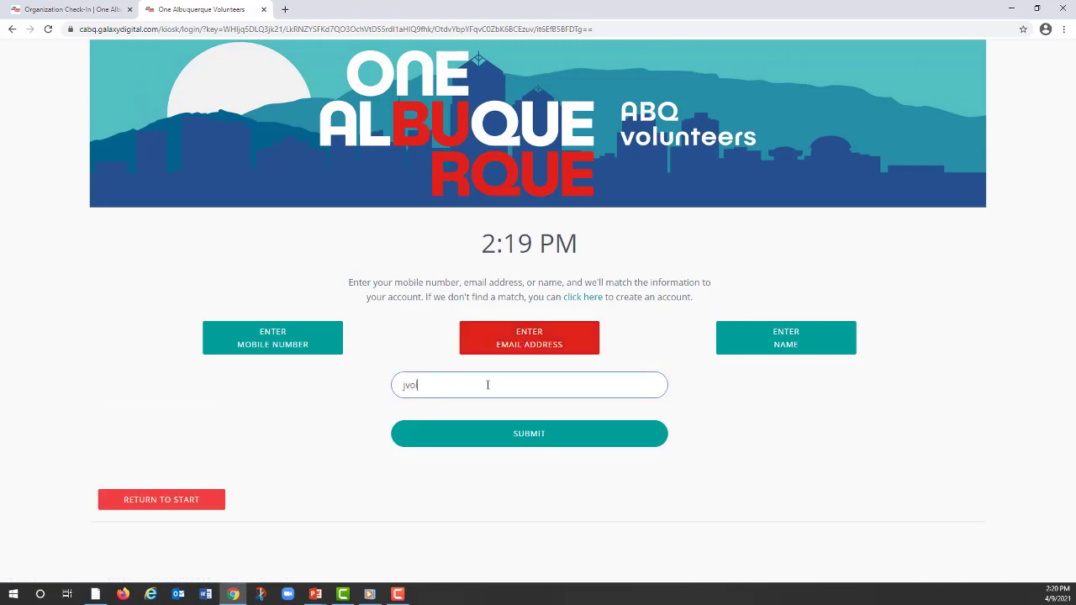
pyautogui.click(543, 446)
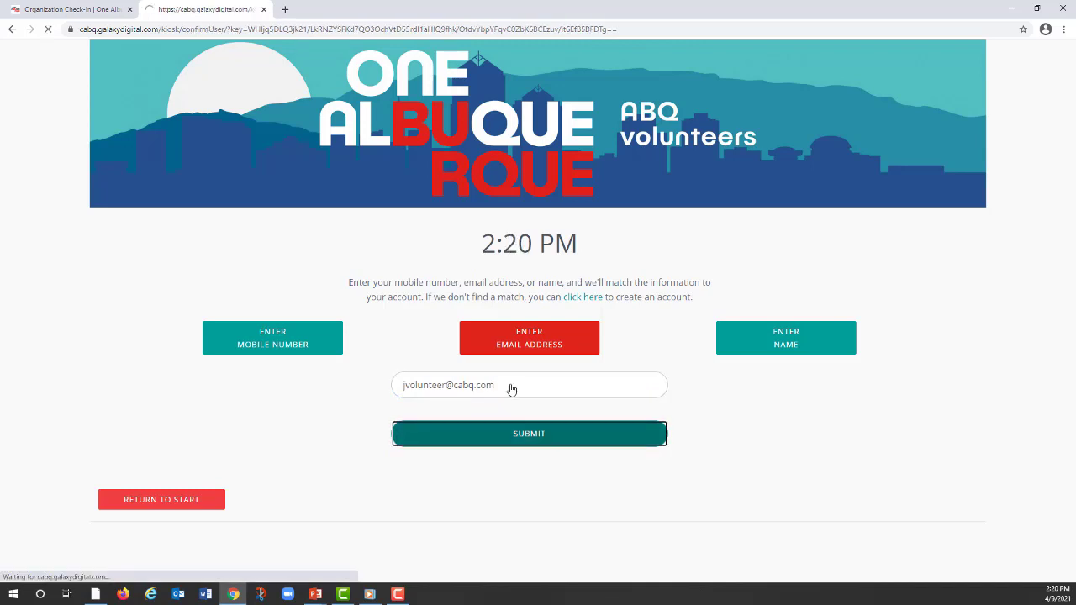
pyautogui.click(483, 392)
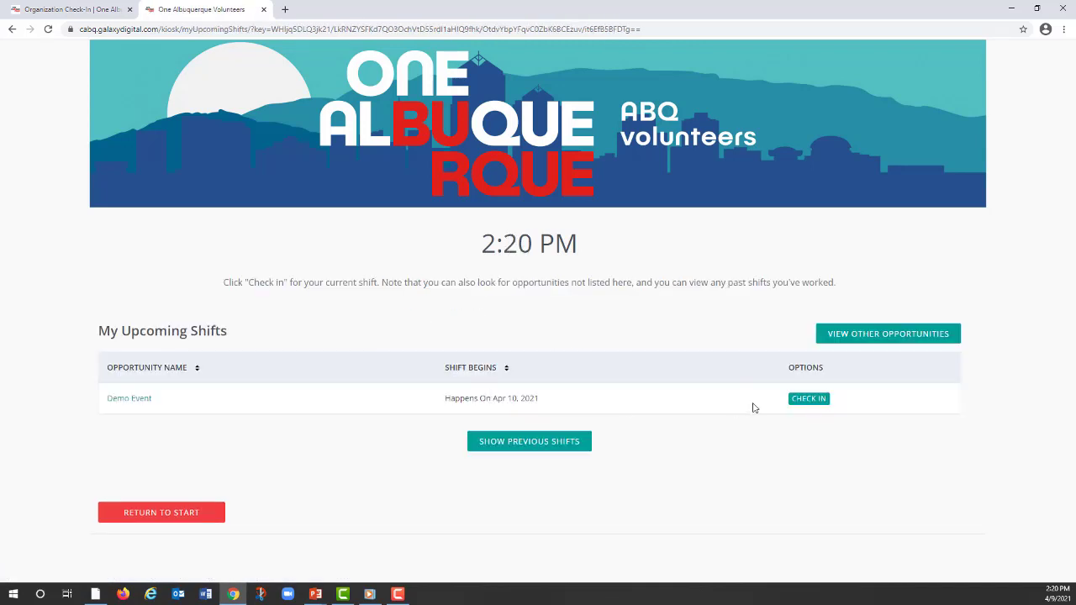
# Step: Check the volunteer in to the Demo Event shift at the current time and return the kiosk to its start page
pyautogui.click(810, 401)
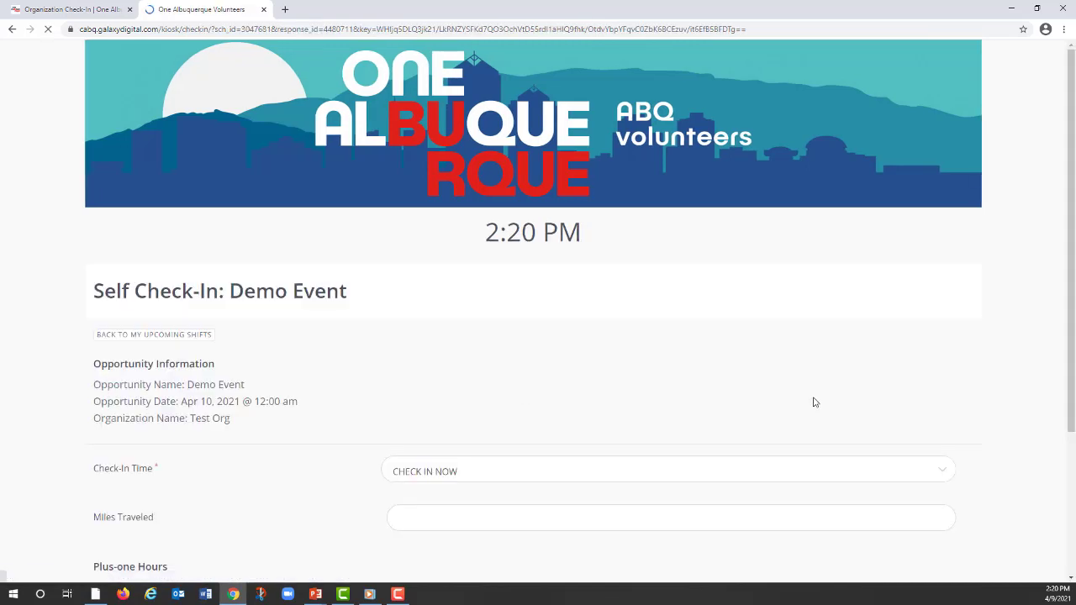
pyautogui.scroll(-2, 464, 386)
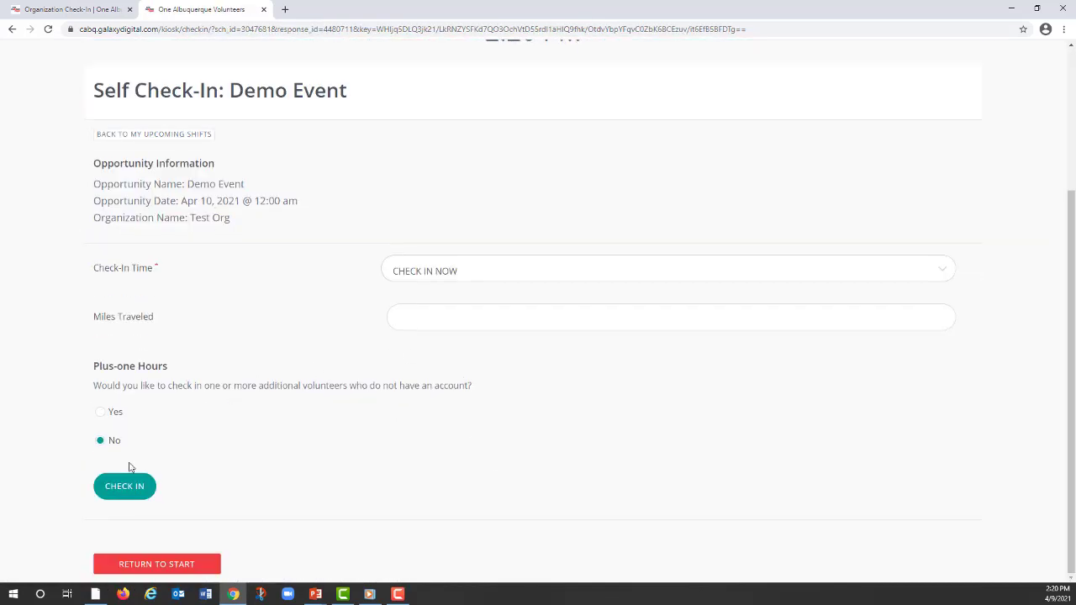
pyautogui.click(128, 487)
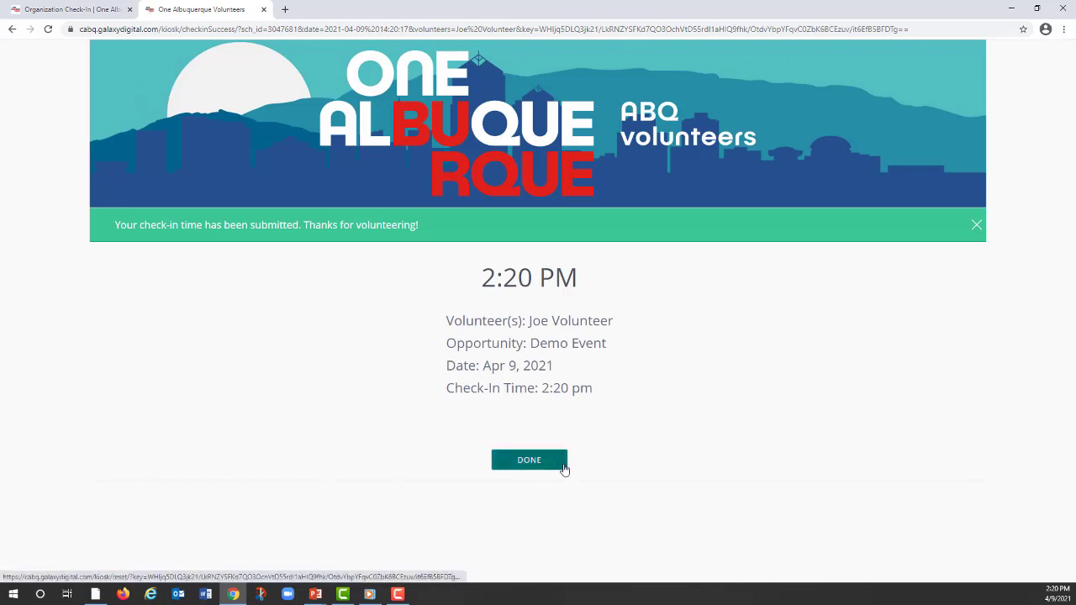
pyautogui.click(531, 460)
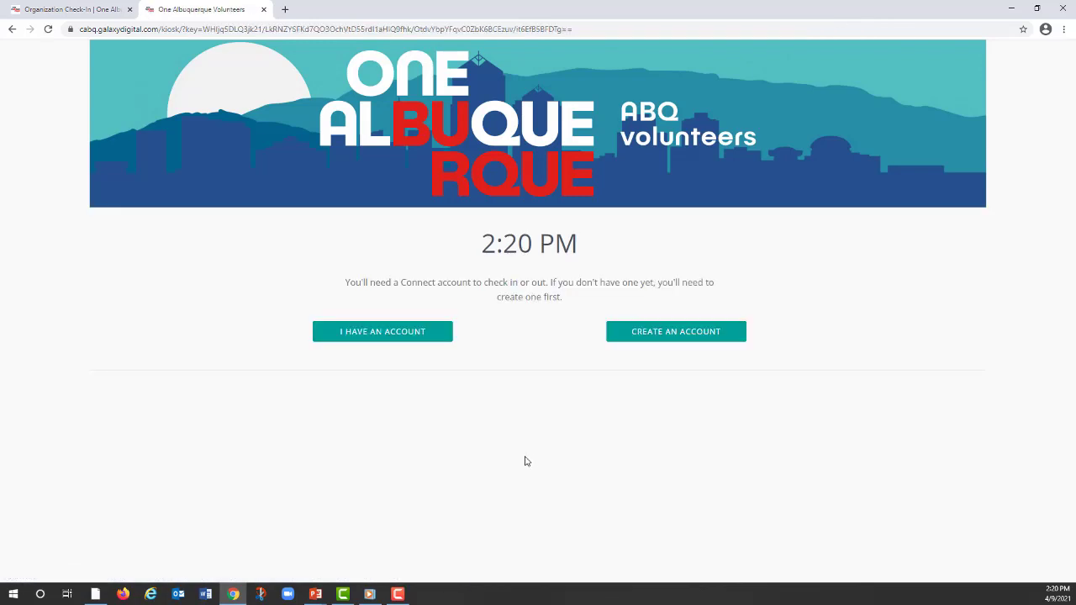
# Step: Open the kiosk's account creation form and review the information it requires
pyautogui.click(653, 336)
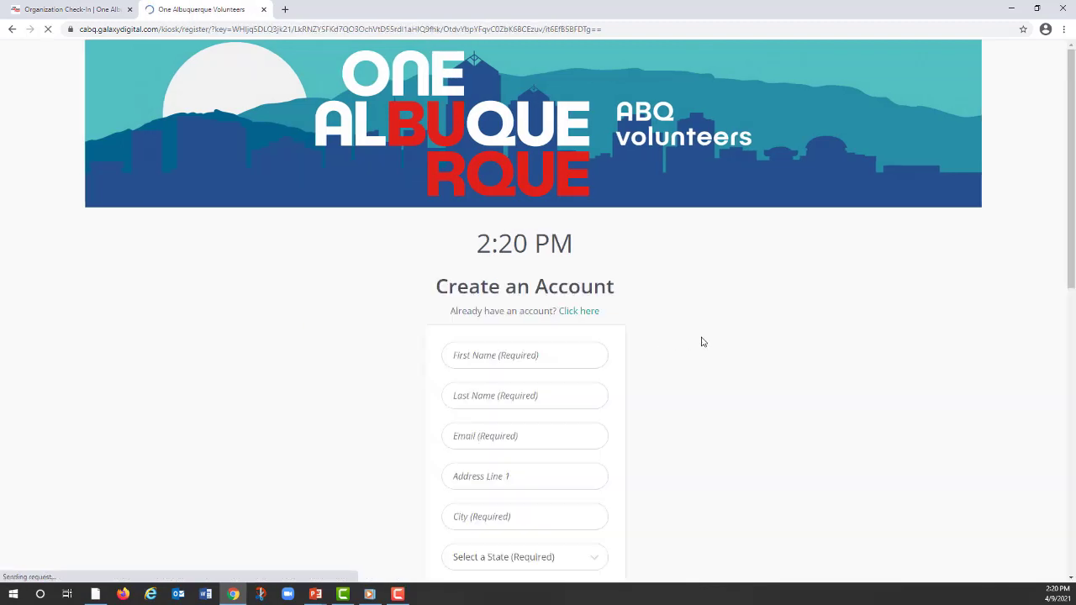
pyautogui.scroll(-2, 721, 341)
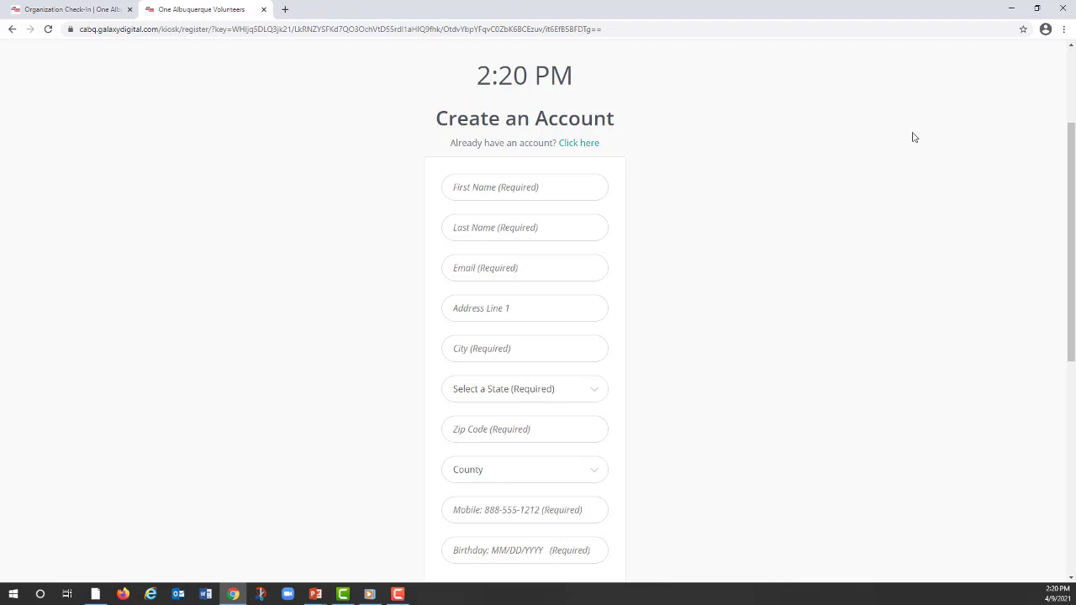
pyautogui.scroll(2, 531, 293)
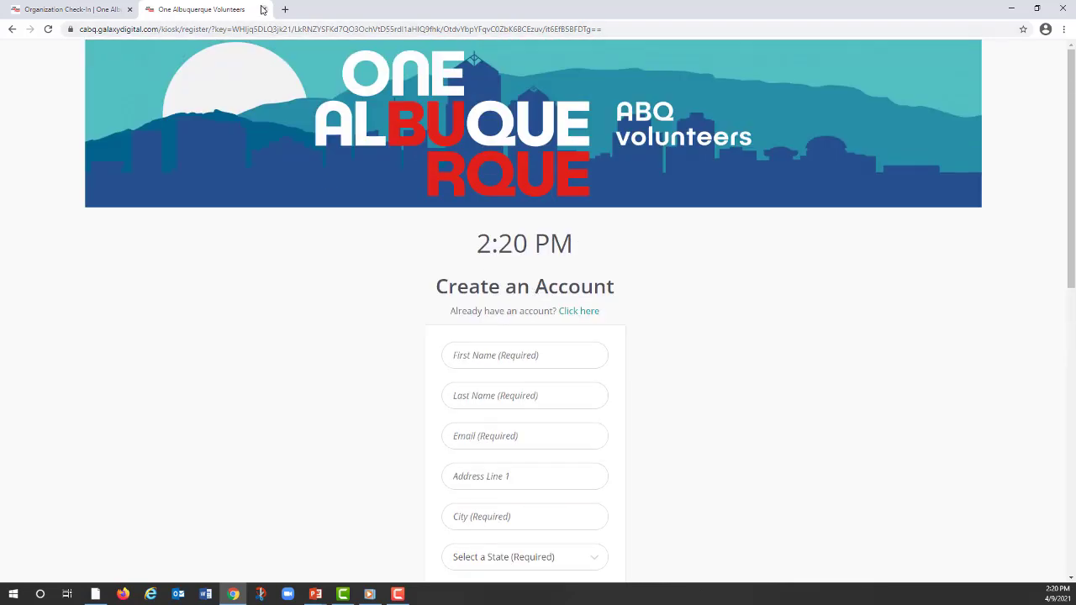
# Step: Close the kiosk and review the organization's list of currently checked-in users
pyautogui.click(263, 9)
pyautogui.click(731, 416)
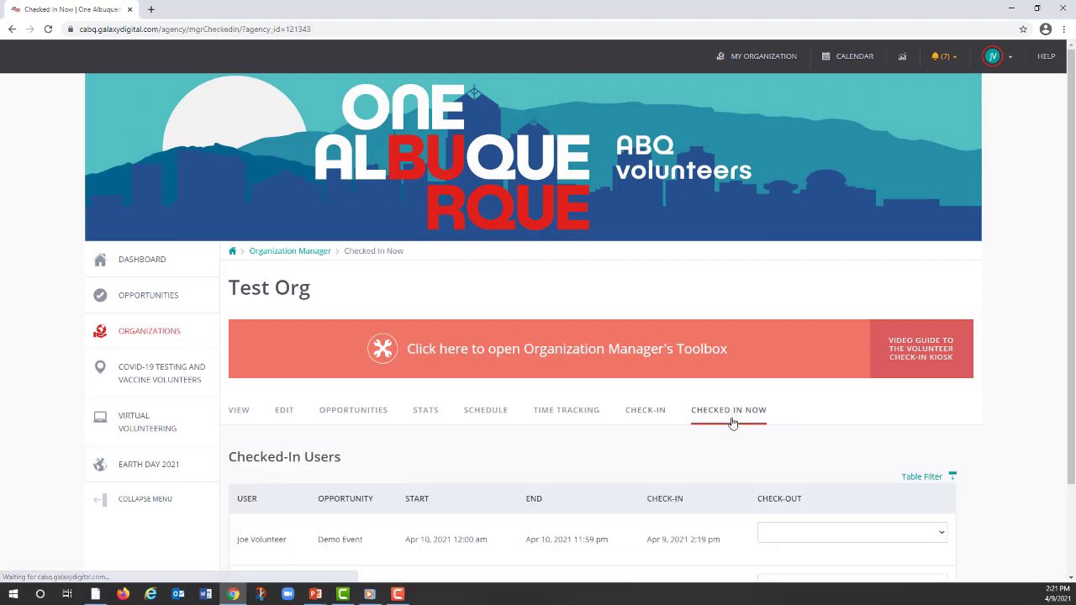
pyautogui.scroll(-2, 737, 451)
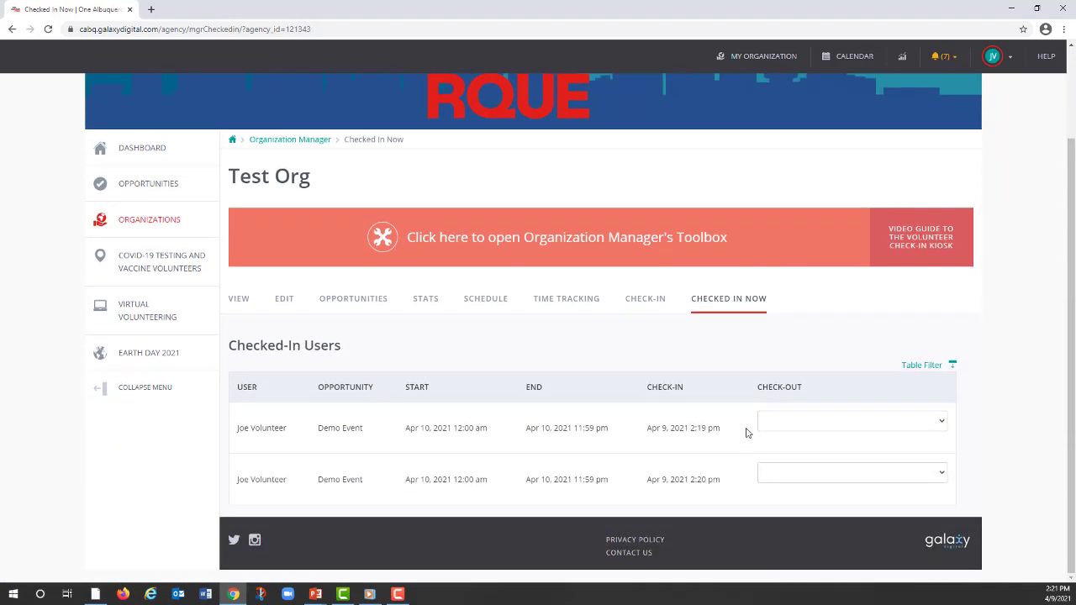
# Step: Open the site's Opportunities page and browse the available volunteer opportunities
pyautogui.click(138, 182)
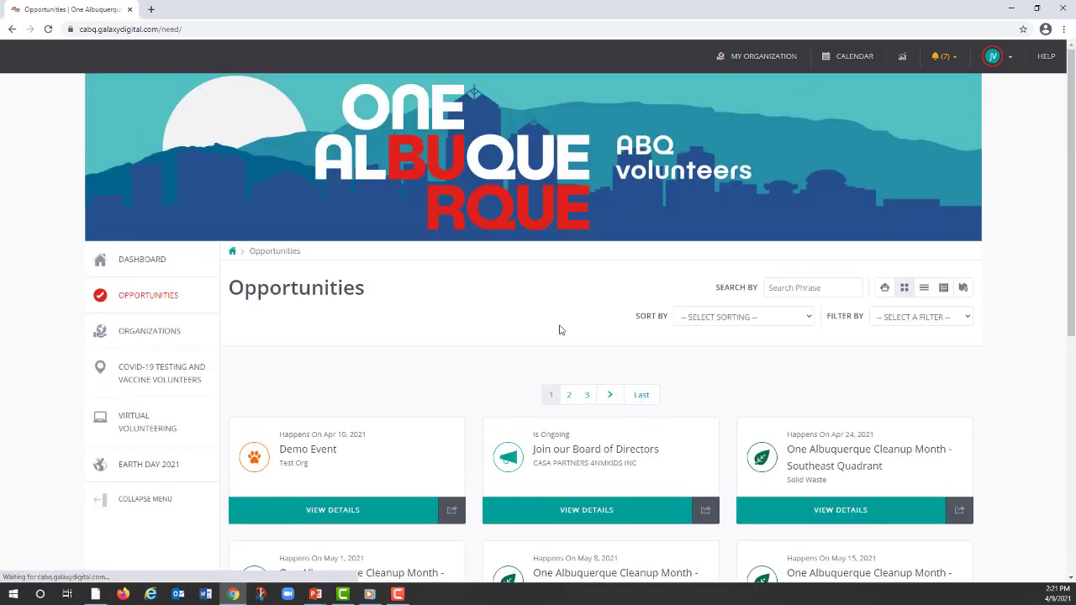
pyautogui.scroll(-2, 588, 343)
pyautogui.scroll(-2, 600, 348)
pyautogui.scroll(1, 542, 344)
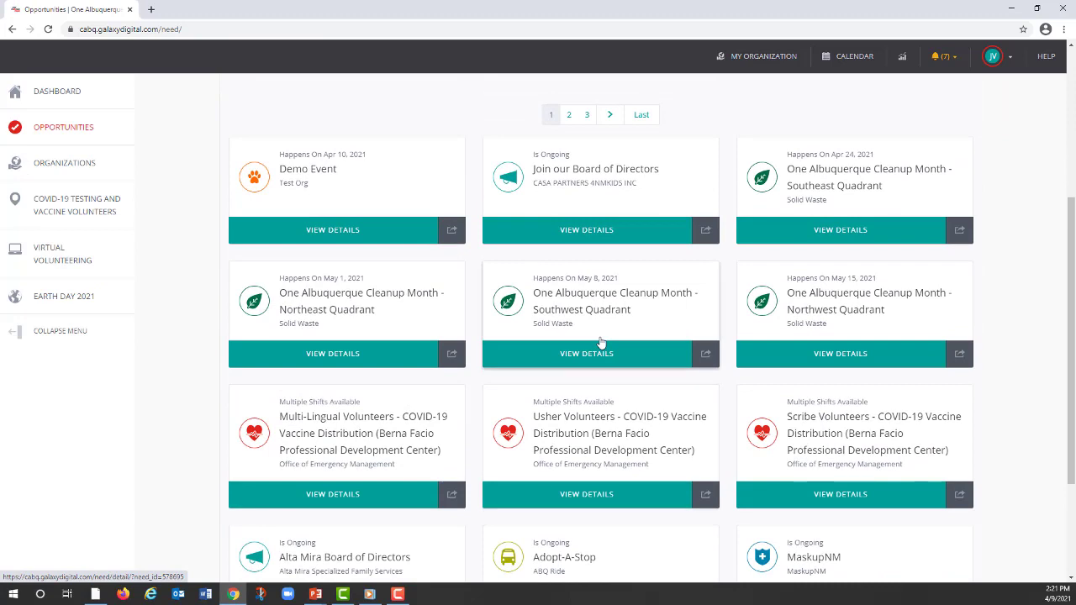